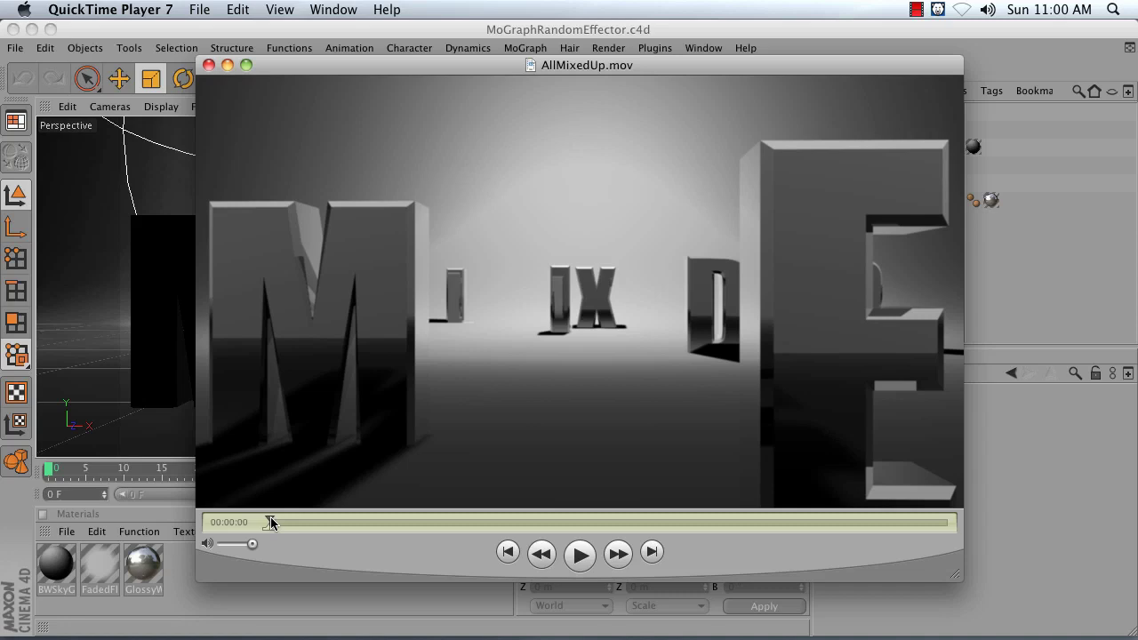
Play the AllMixedUp.mov preview in QuickTime Player 7, rewind it, and close the movie window
left_click(577, 555)
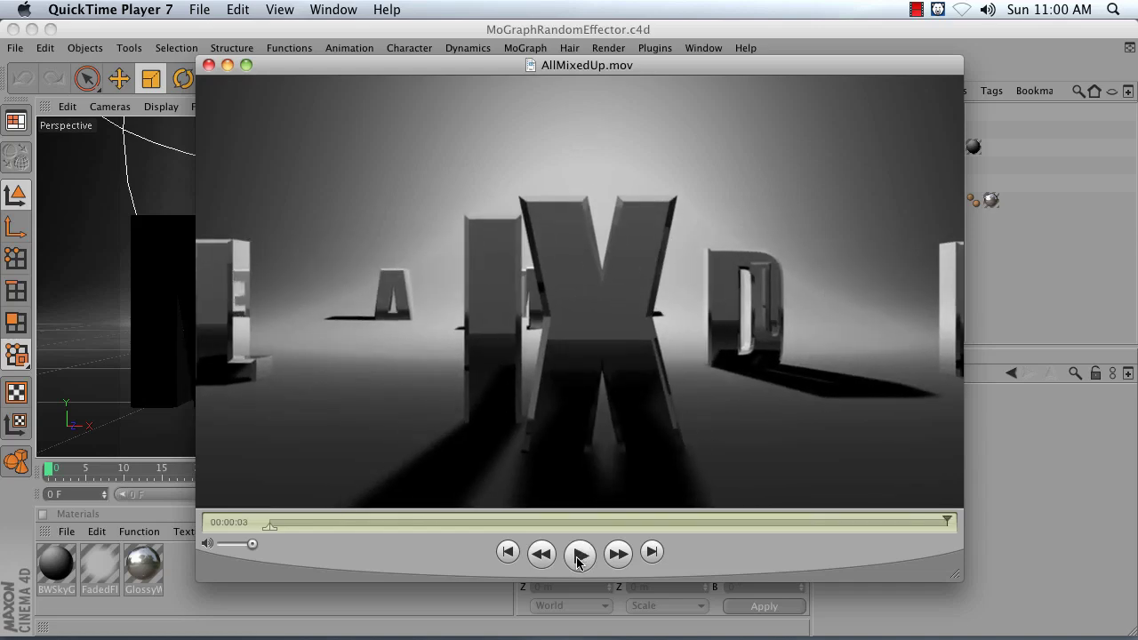
left_click(577, 556)
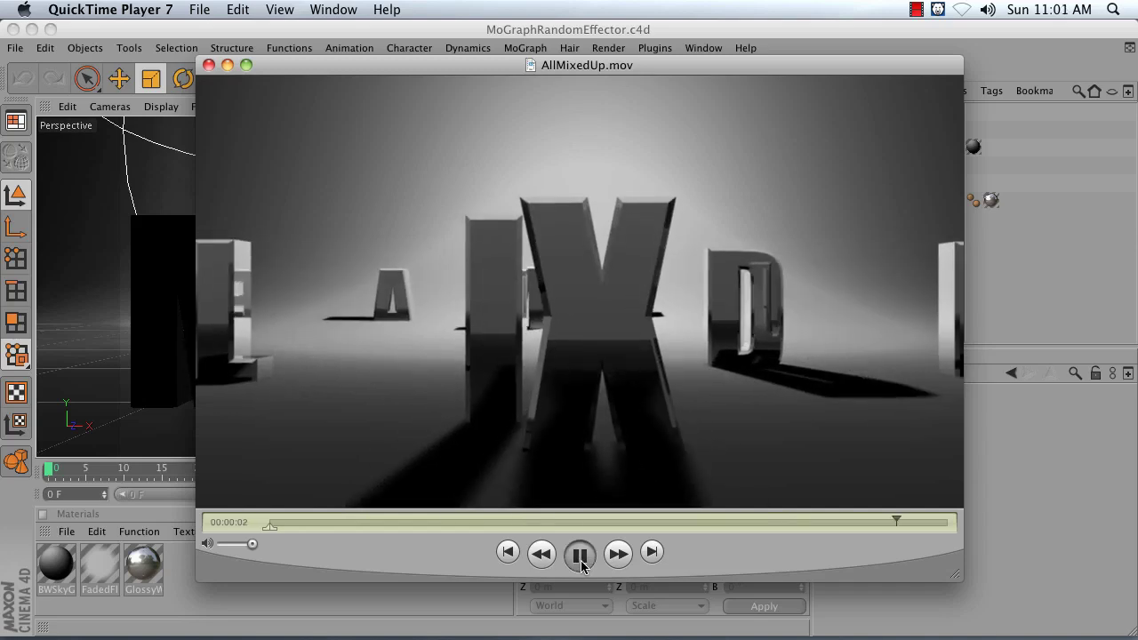
left_click(581, 561)
left_click_drag(900, 512, 114, 512)
left_click(209, 66)
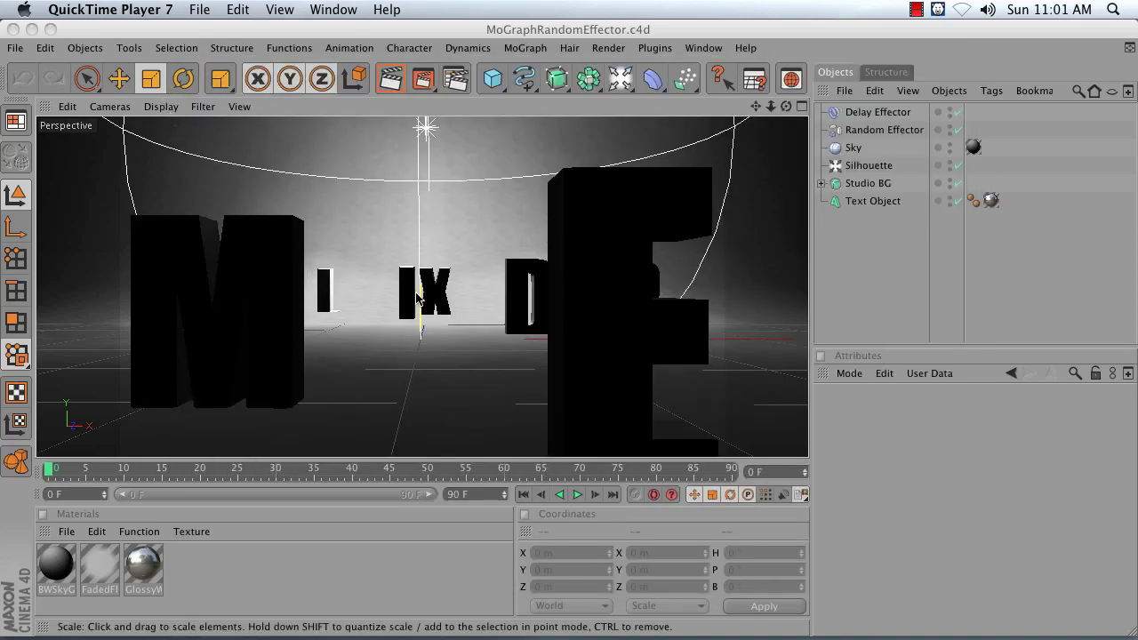
Close the finished MoGraphRandomEffector.c4d scene without saving changes
left_click(450, 255)
key("super+w")
left_click(495, 257)
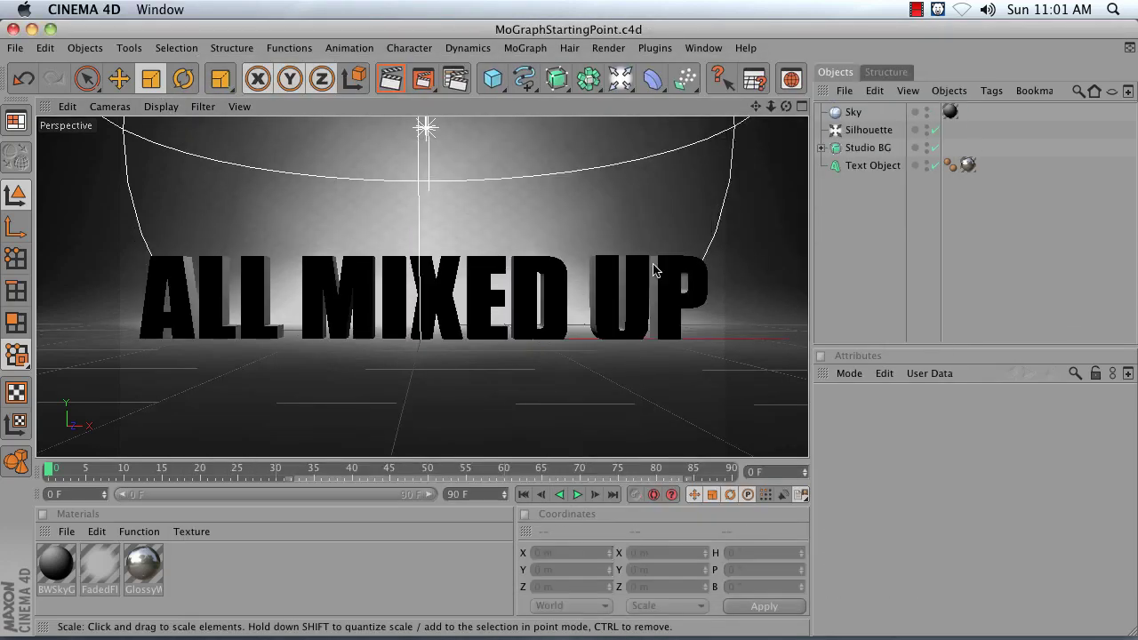
Select the ALL MIXED UP Text Object and look over the MoGraph menu without adding anything
left_click(880, 165)
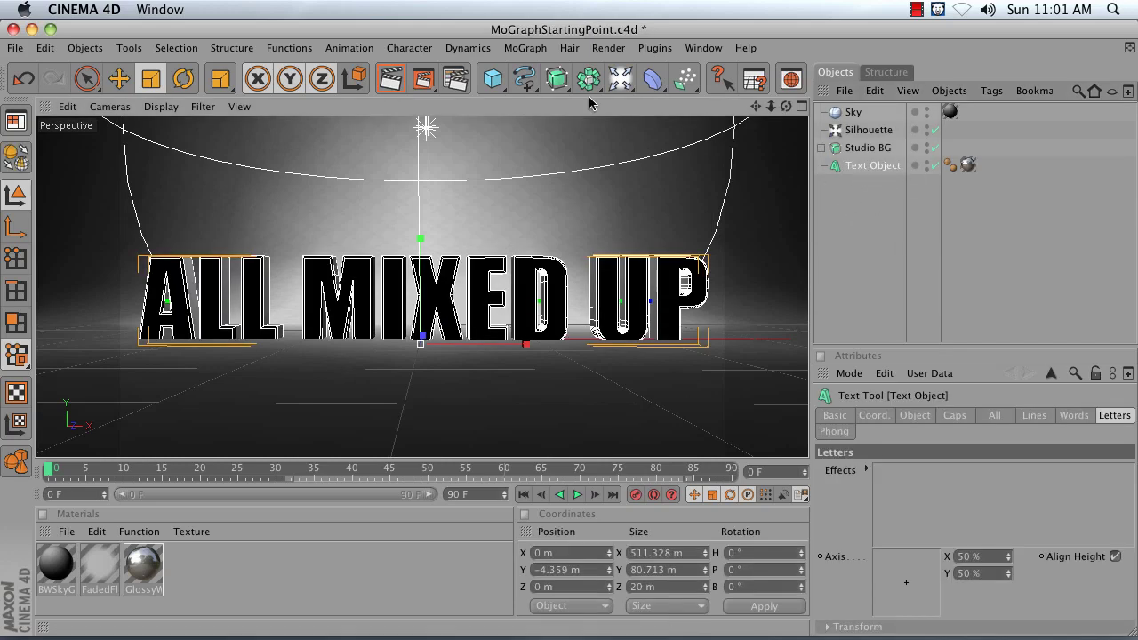
left_click(521, 50)
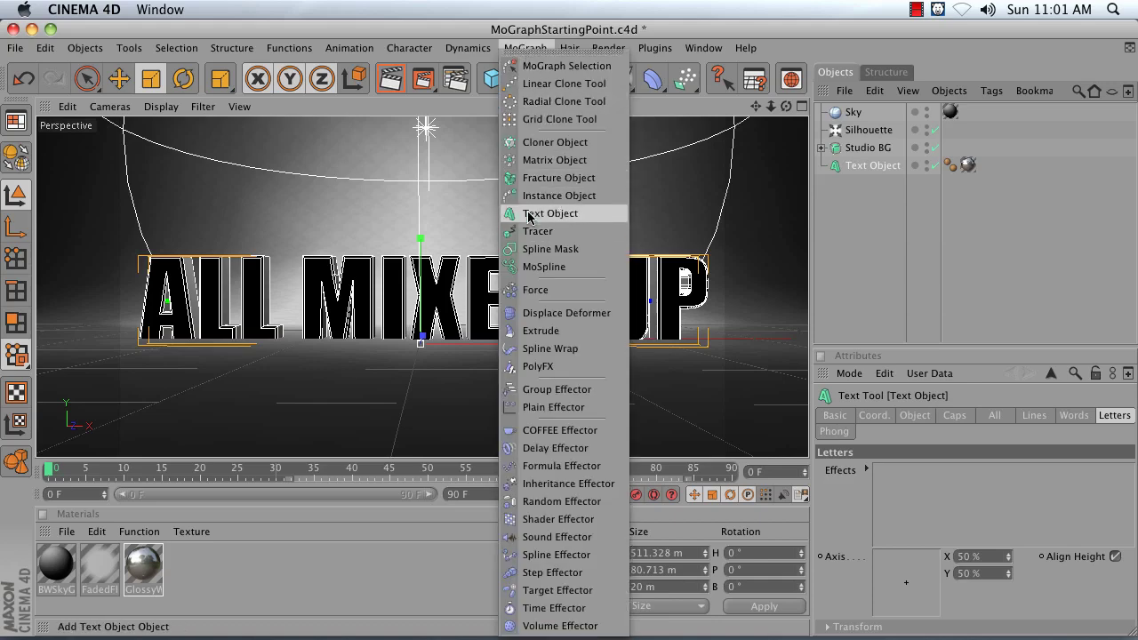
left_click(882, 189)
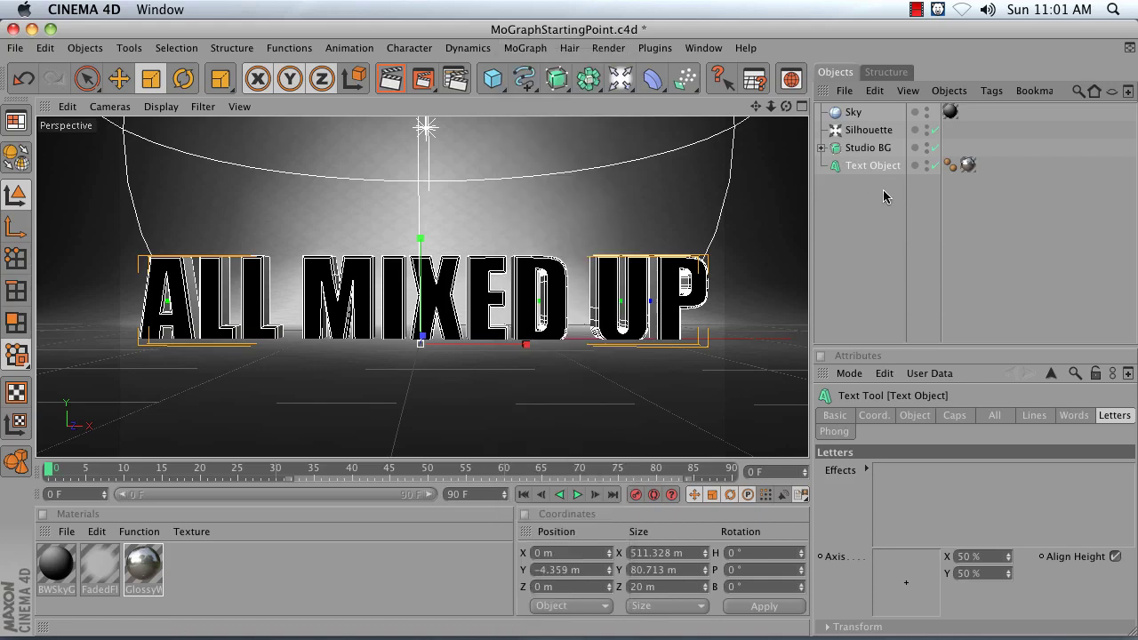
left_click(863, 185)
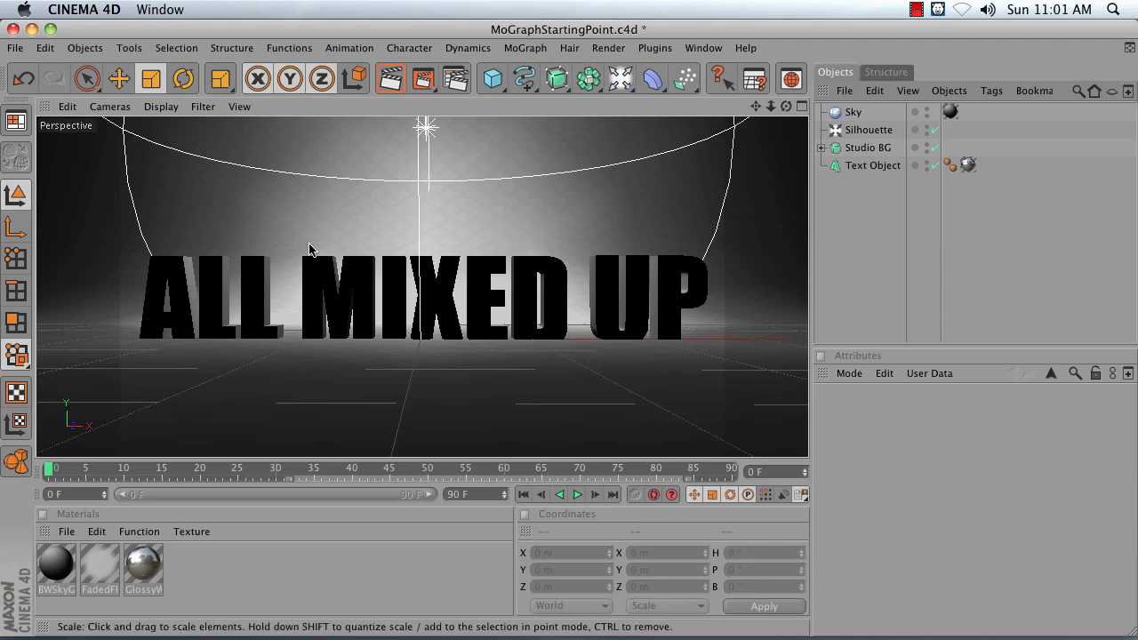
left_click(839, 167)
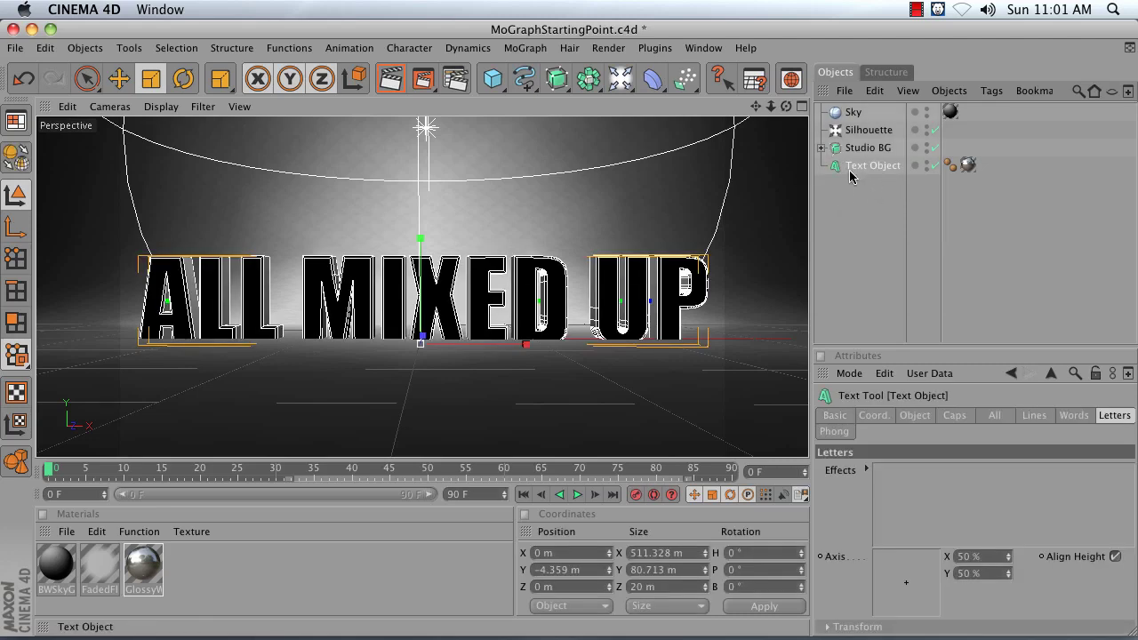
Add a Random Effector to the Text Object and swing its Strength from 0% back to 100%
left_click(525, 48)
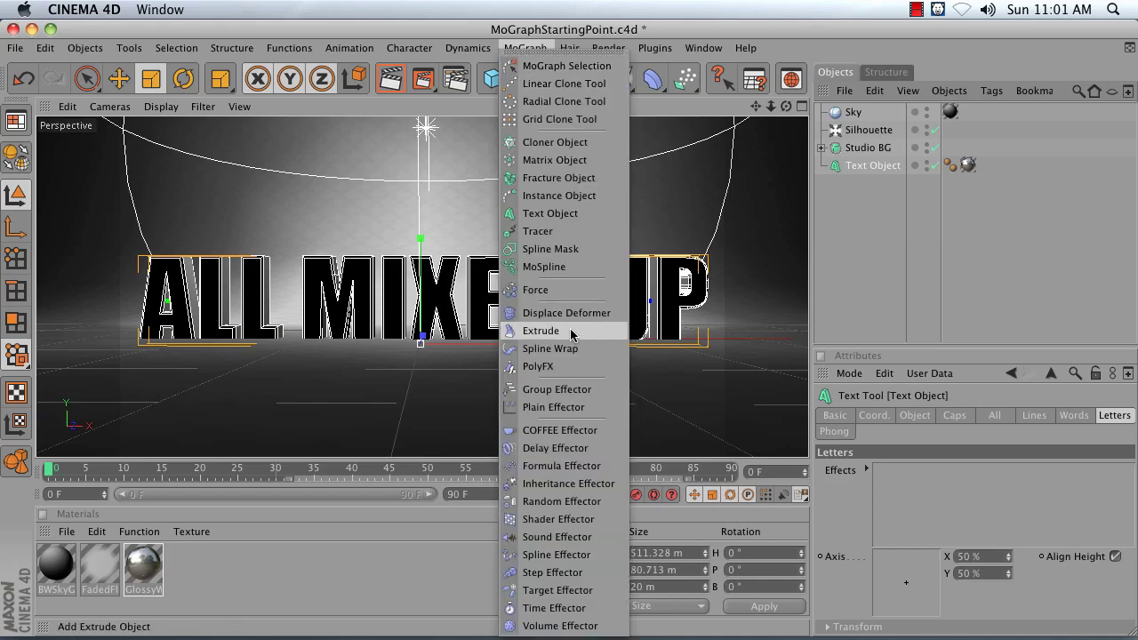
left_click(590, 503)
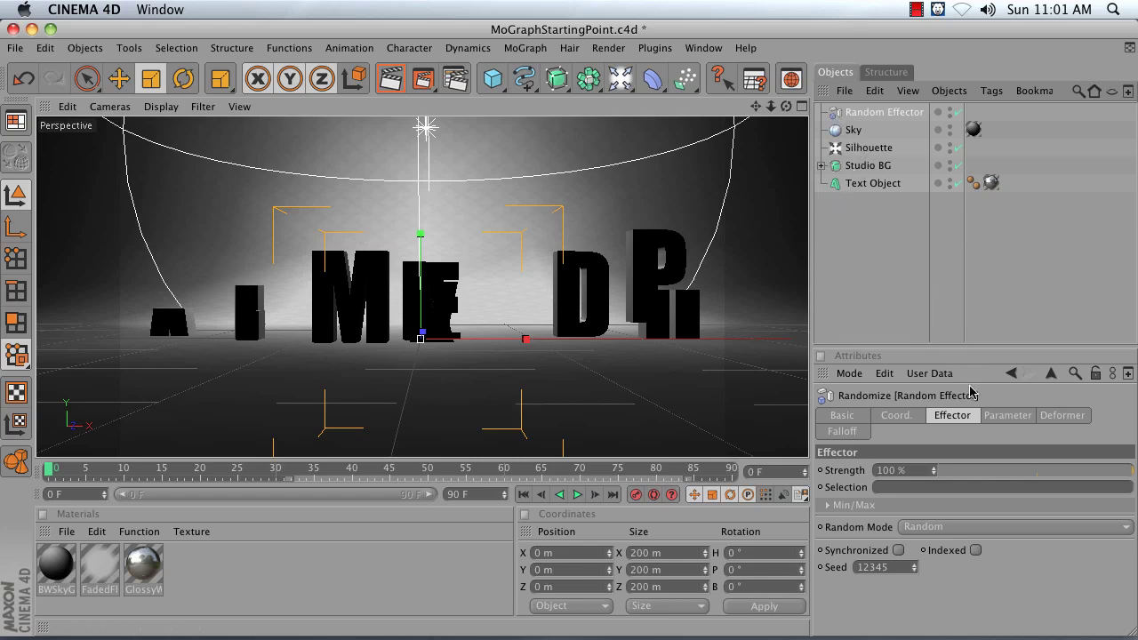
left_click(951, 420)
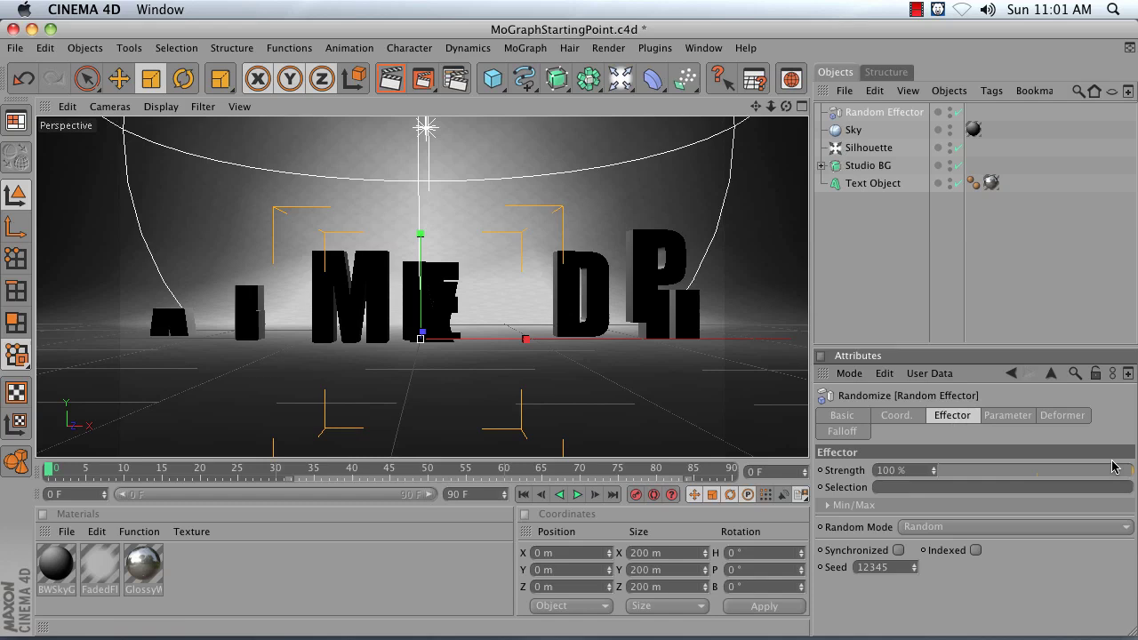
left_click_drag(1125, 471, 909, 477)
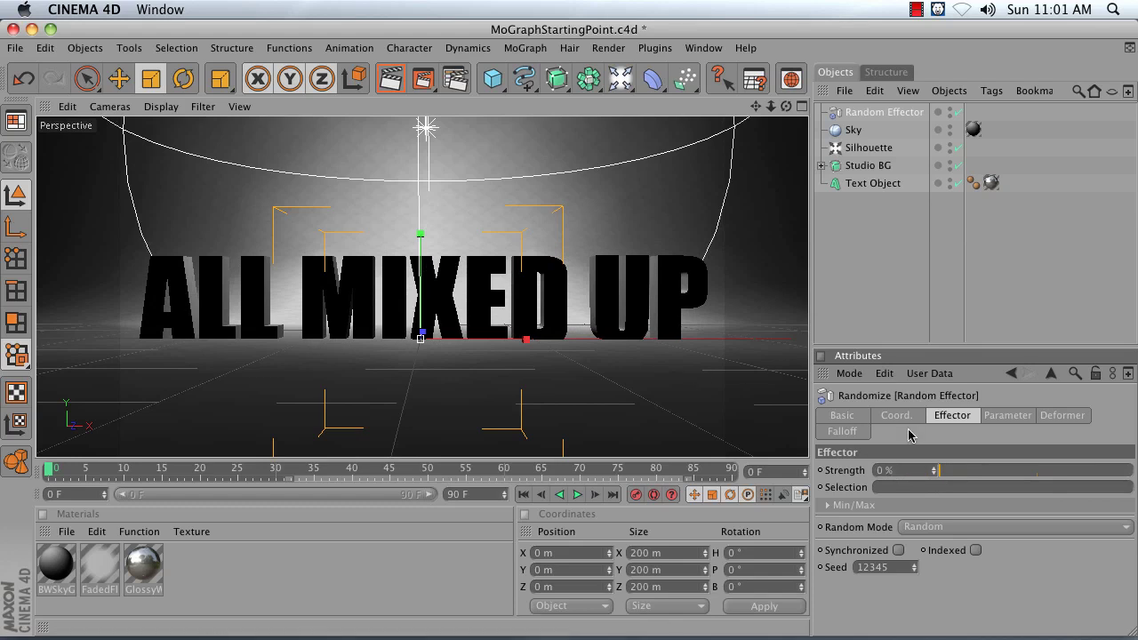
left_click_drag(947, 468, 1135, 477)
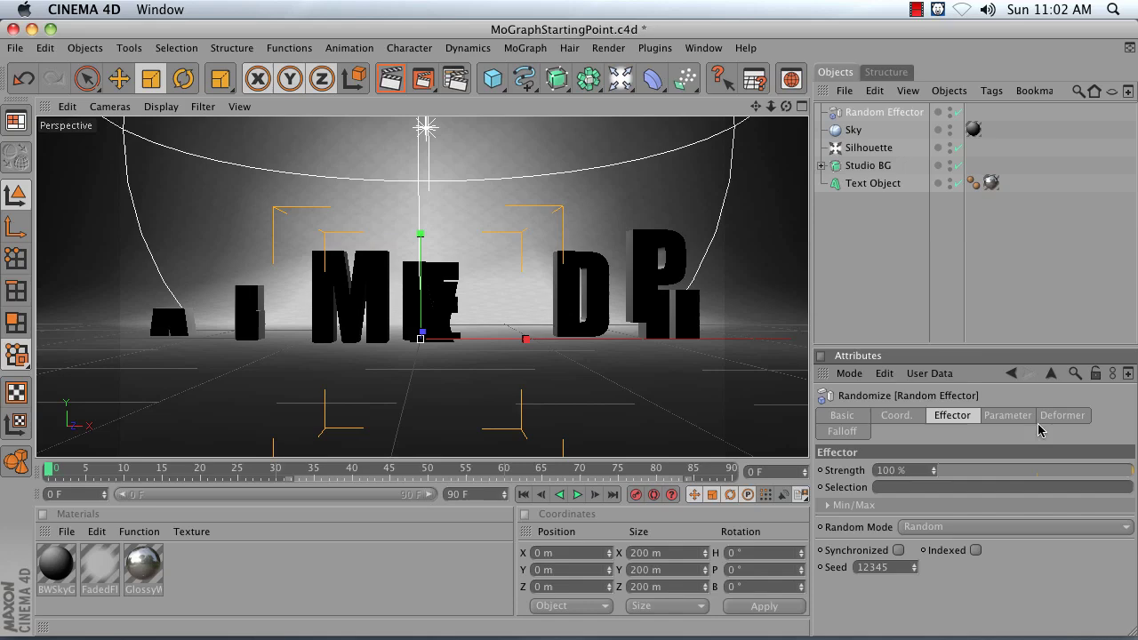
Try random scale and rotation on the Random Effector's Parameter tab, leaving both off
left_click(1005, 415)
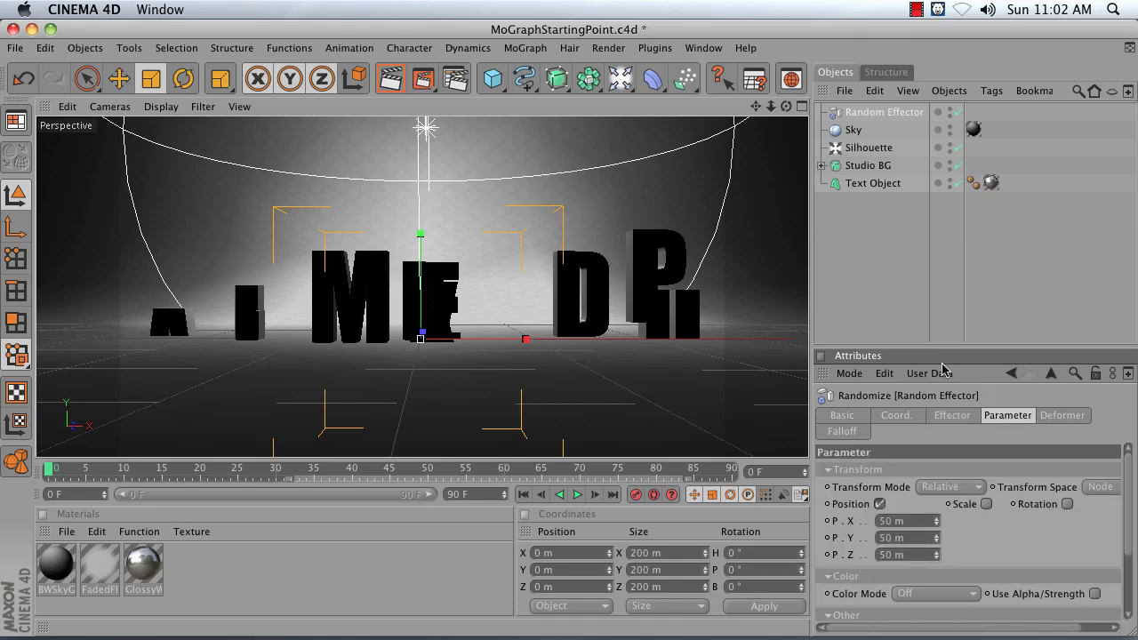
left_click_drag(810, 380, 773, 378)
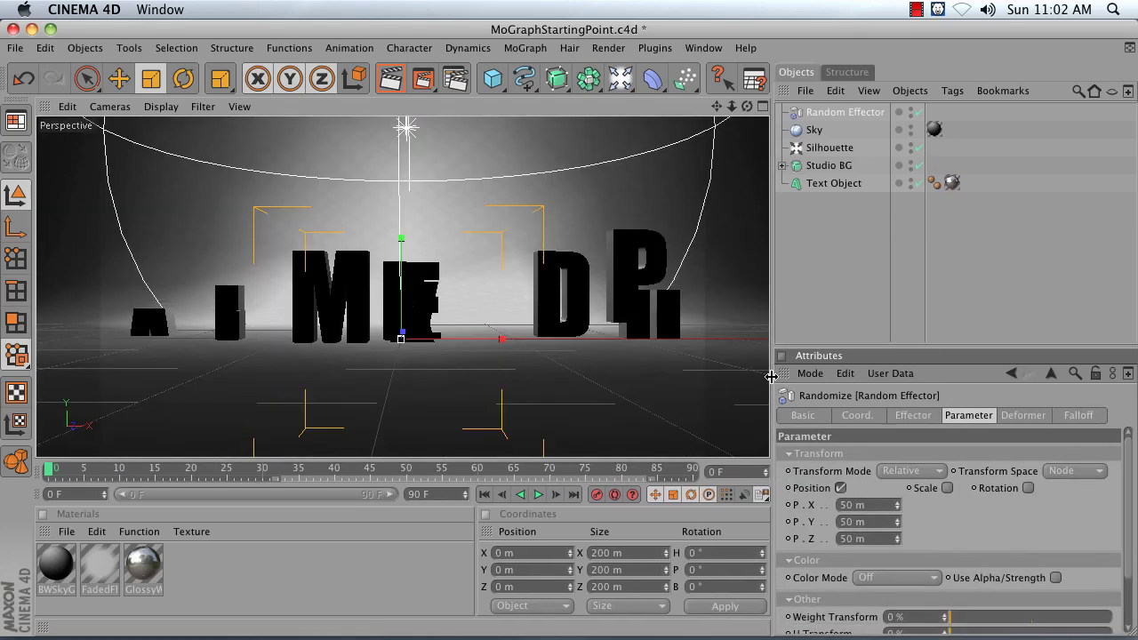
left_click(948, 488)
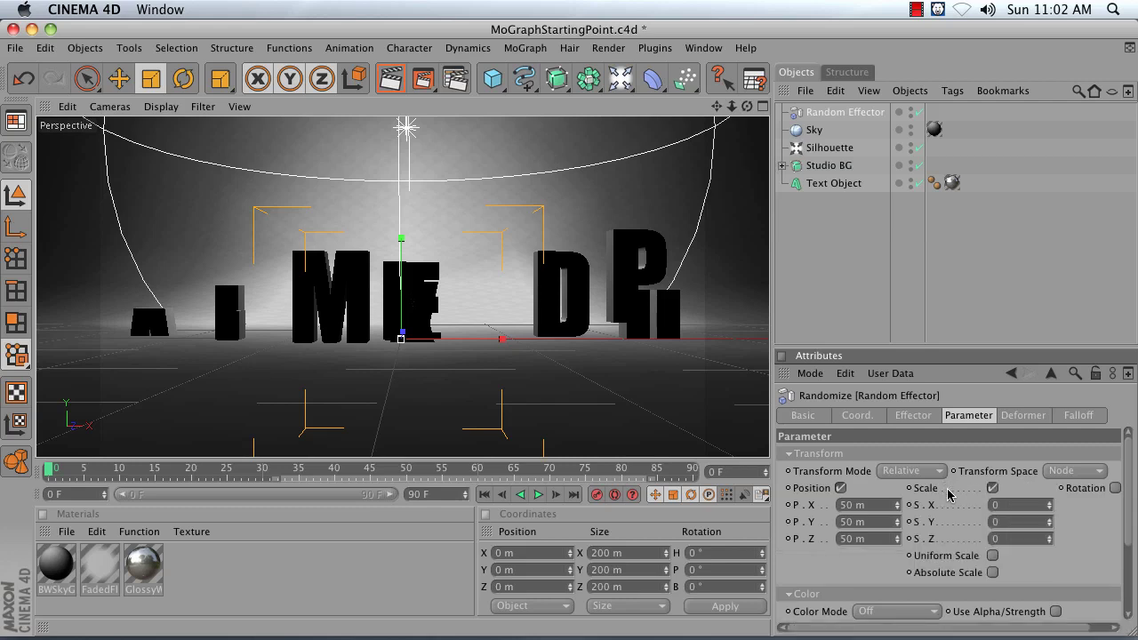
left_click(992, 487)
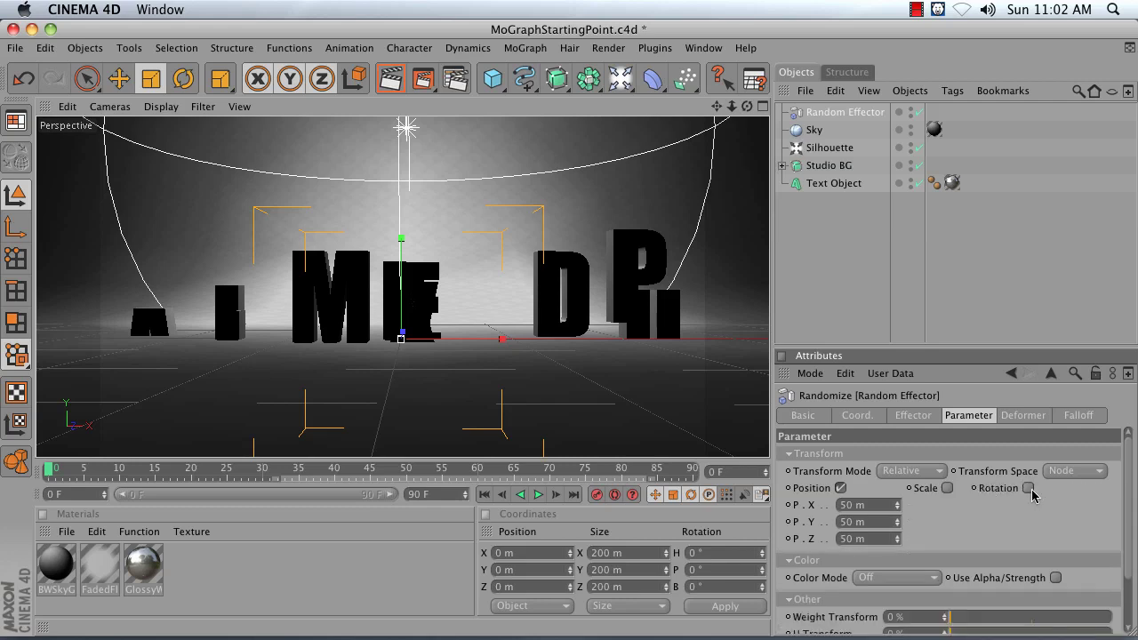
left_click(1028, 488)
left_click_drag(1084, 510, 1035, 499)
left_click(1027, 488)
Set the Random Effector position offsets to P.X 0 m, P.Y 0 m and P.Z 500 m
left_click_drag(881, 506, 786, 507)
type("0")
key("Return")
left_click_drag(876, 522, 775, 520)
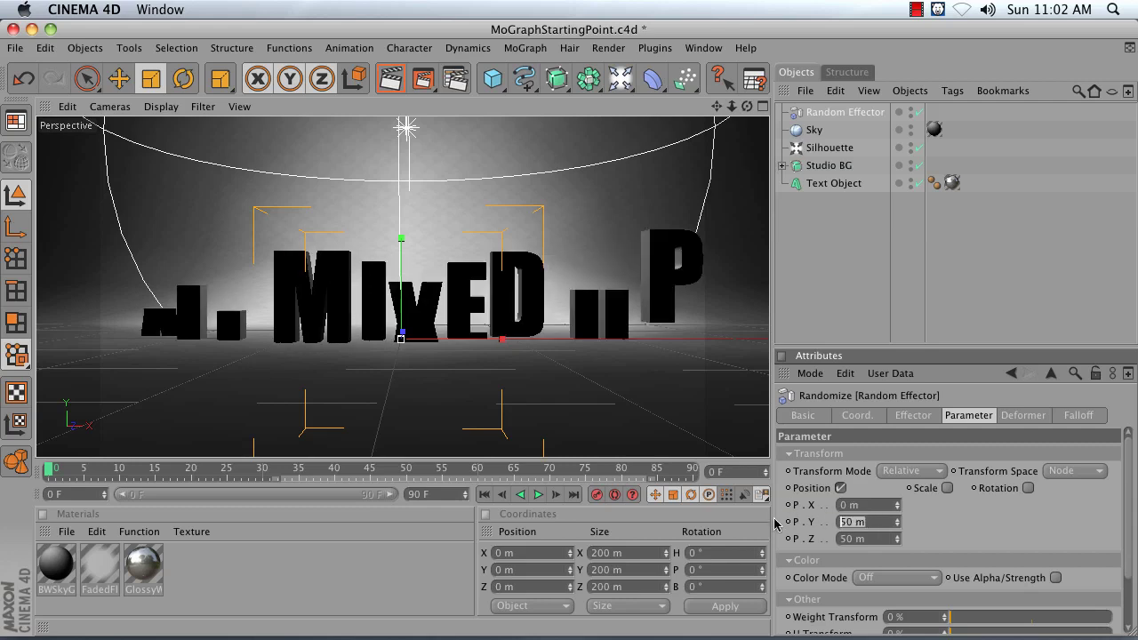
type("0")
key("Return")
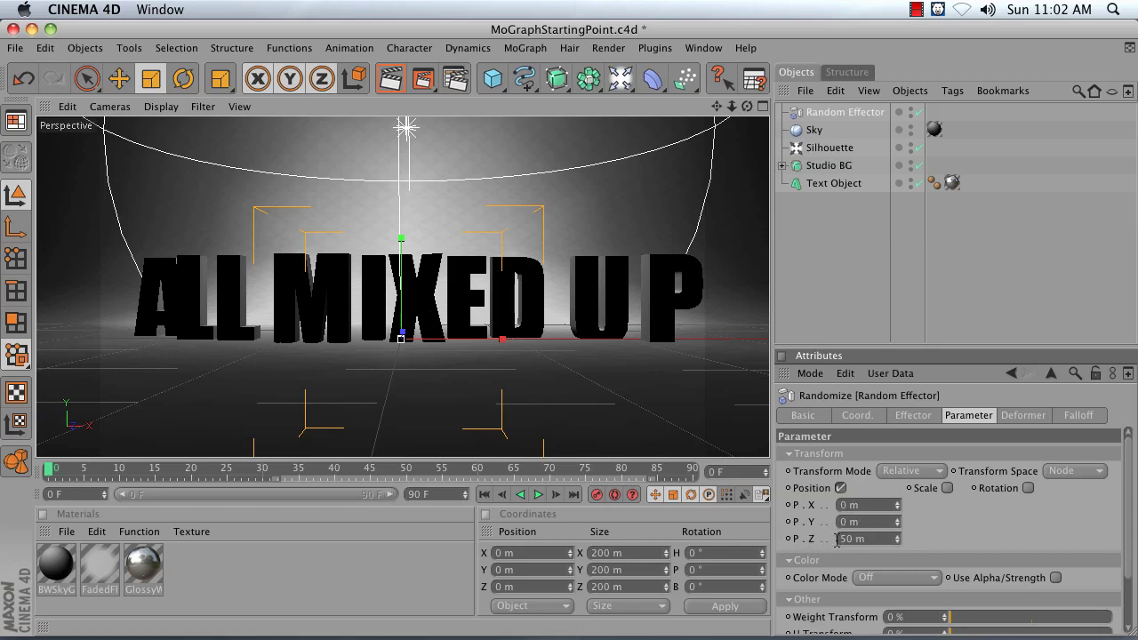
left_click_drag(899, 541, 892, 539)
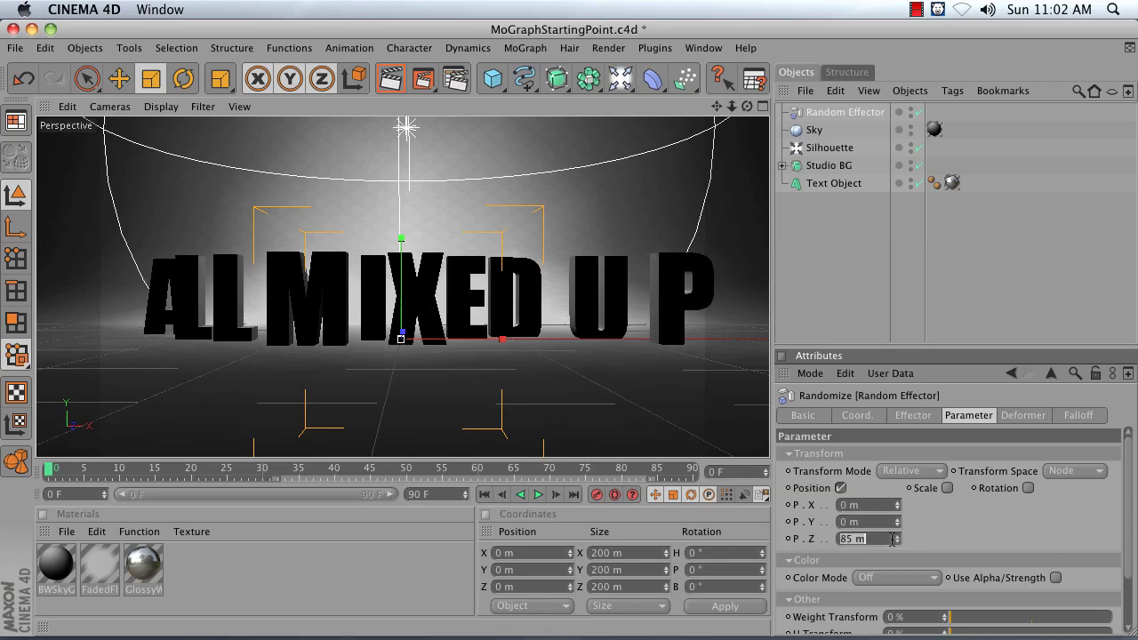
type("500")
key("Return")
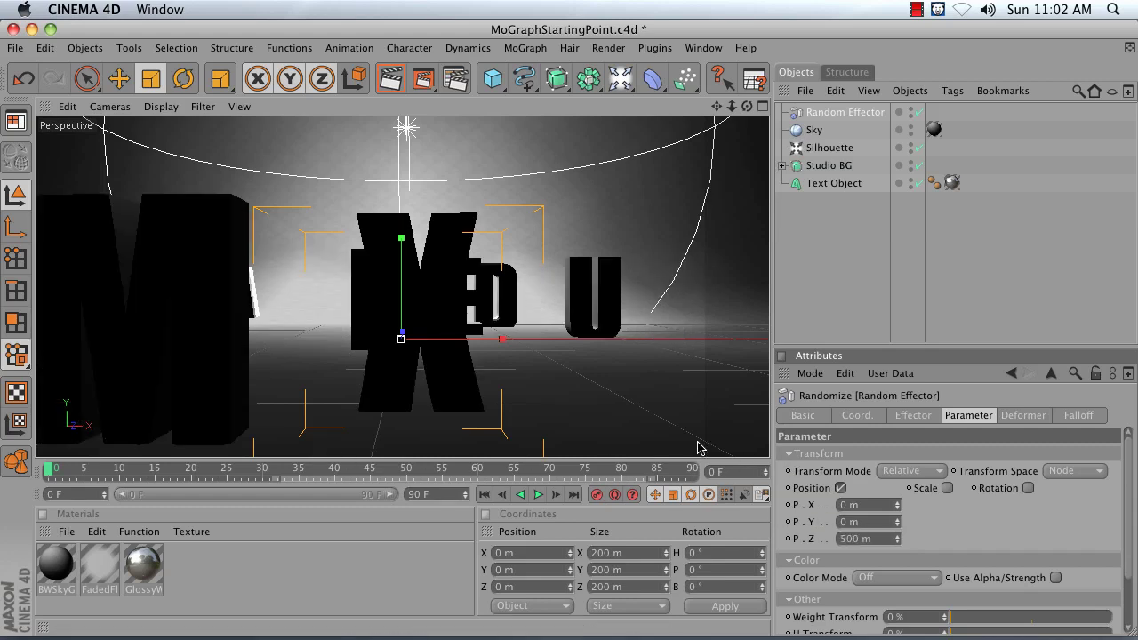
Key the Random Effector Strength at 100% on frame 0 and 0% on frame 20
left_click(916, 415)
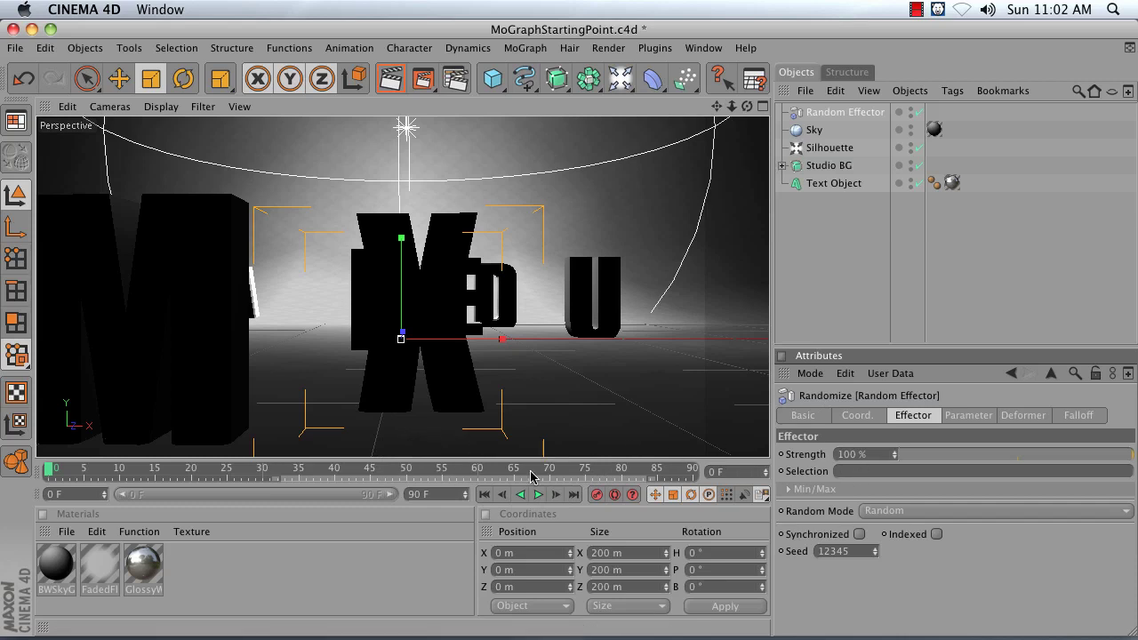
left_click_drag(856, 454, 818, 453)
left_click(781, 455)
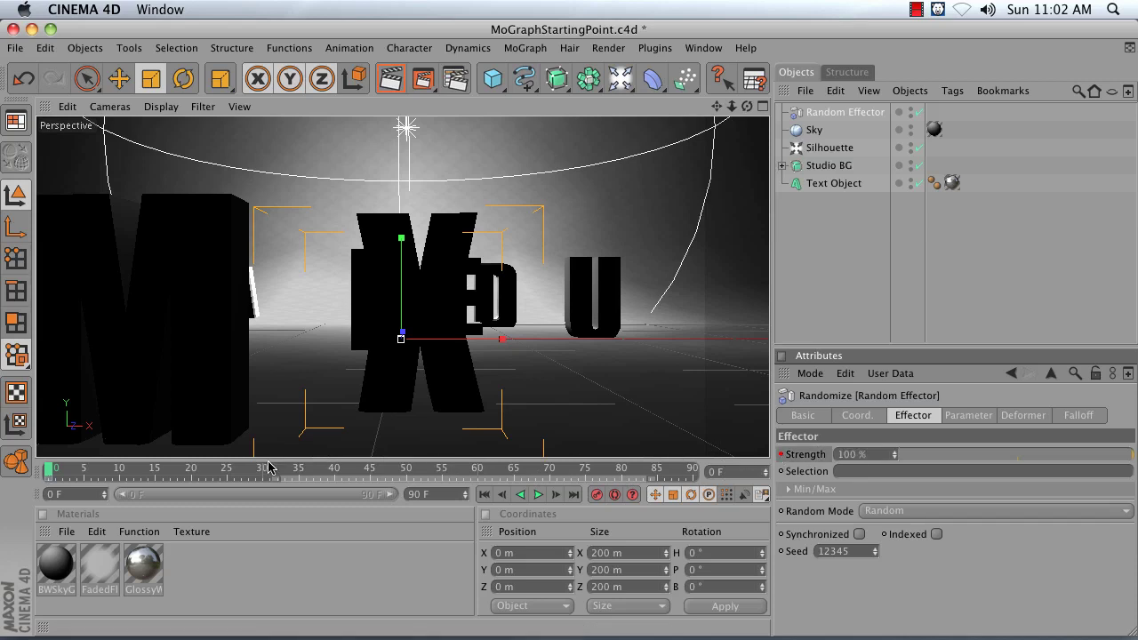
left_click(192, 471)
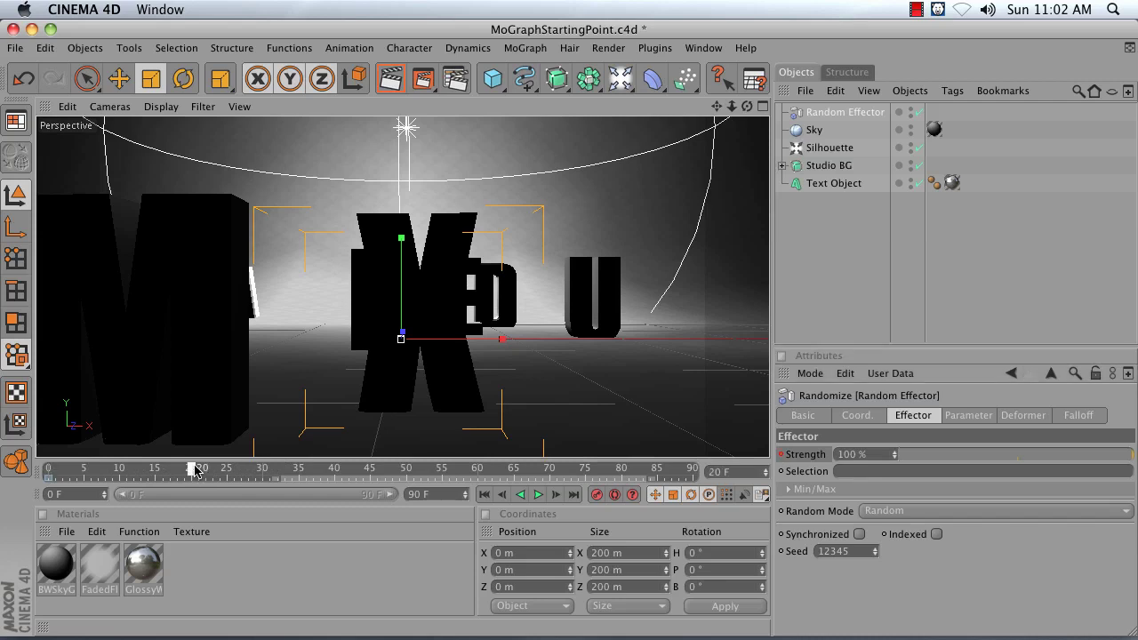
left_click(868, 454)
type("0")
key("Return")
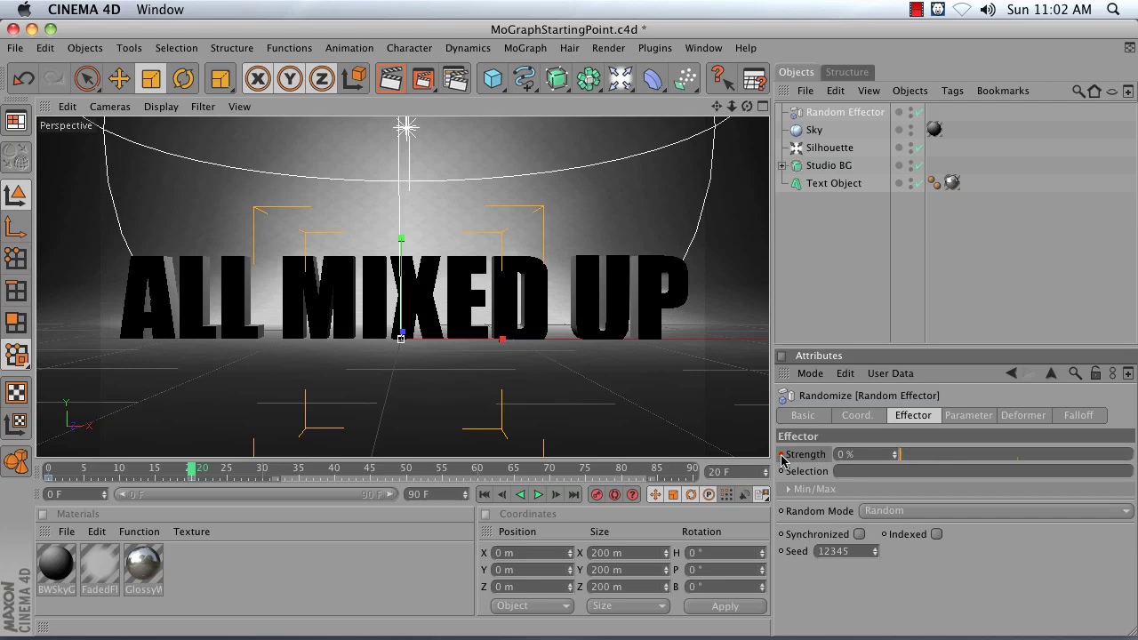
Key Strength at 0% on frame 60 and 100% on frame 80, then play the animation
left_click(478, 470)
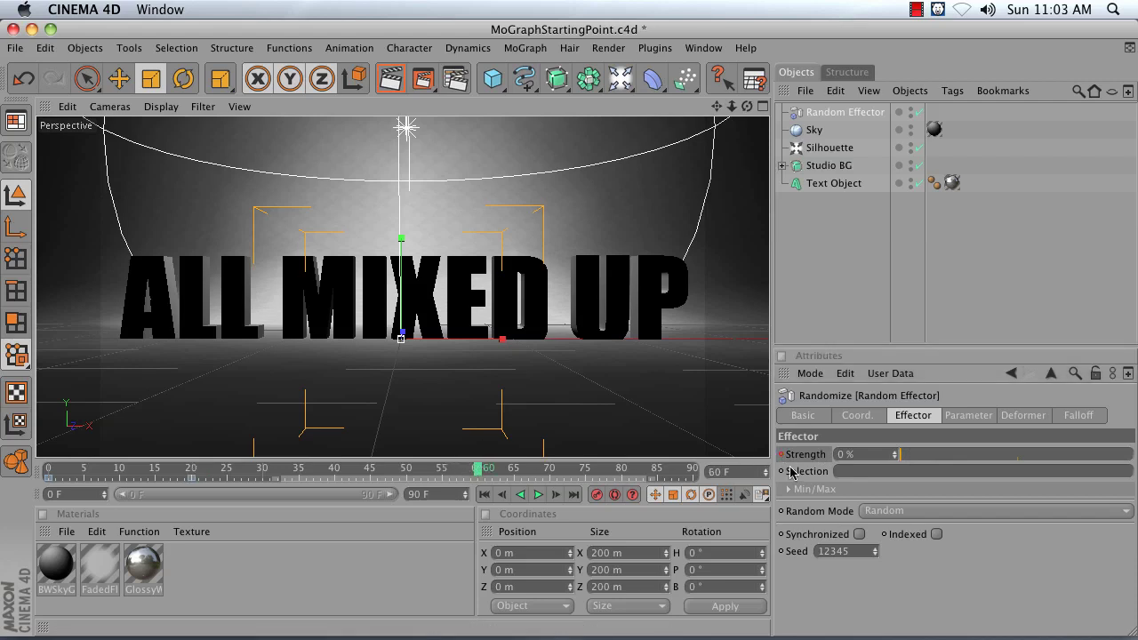
left_click(864, 455)
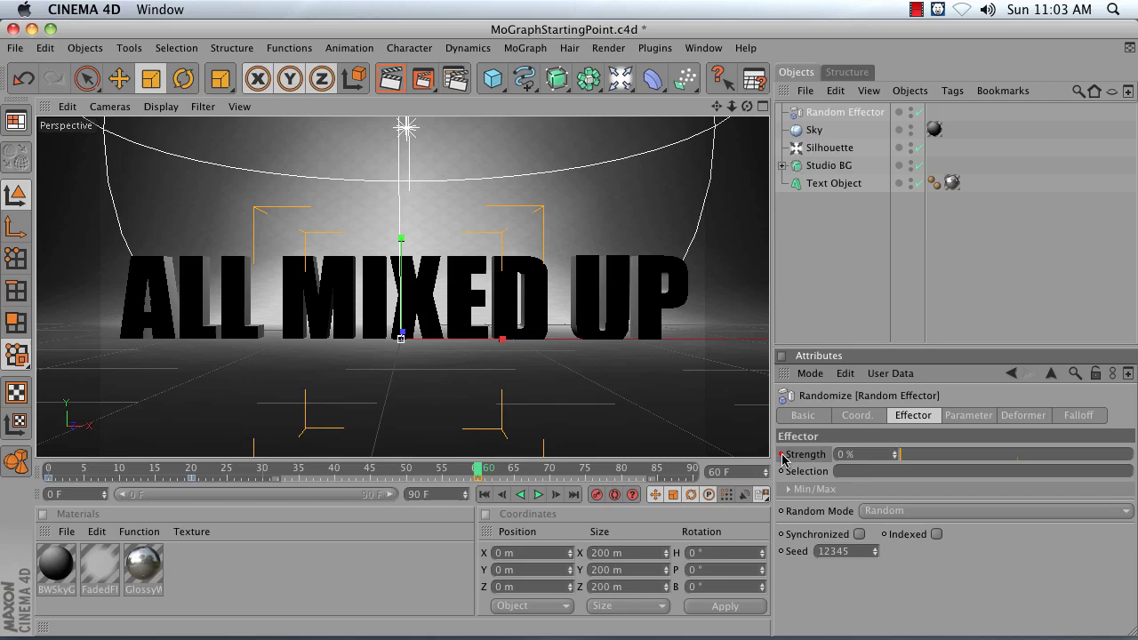
left_click(619, 469)
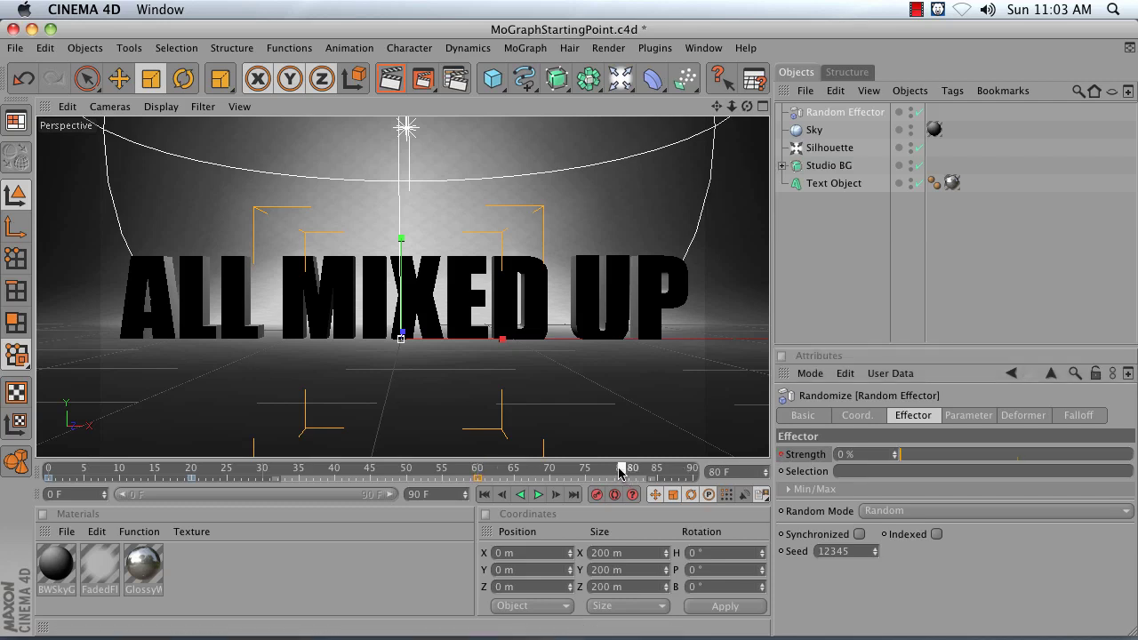
left_click(867, 455)
type("100")
key("Return")
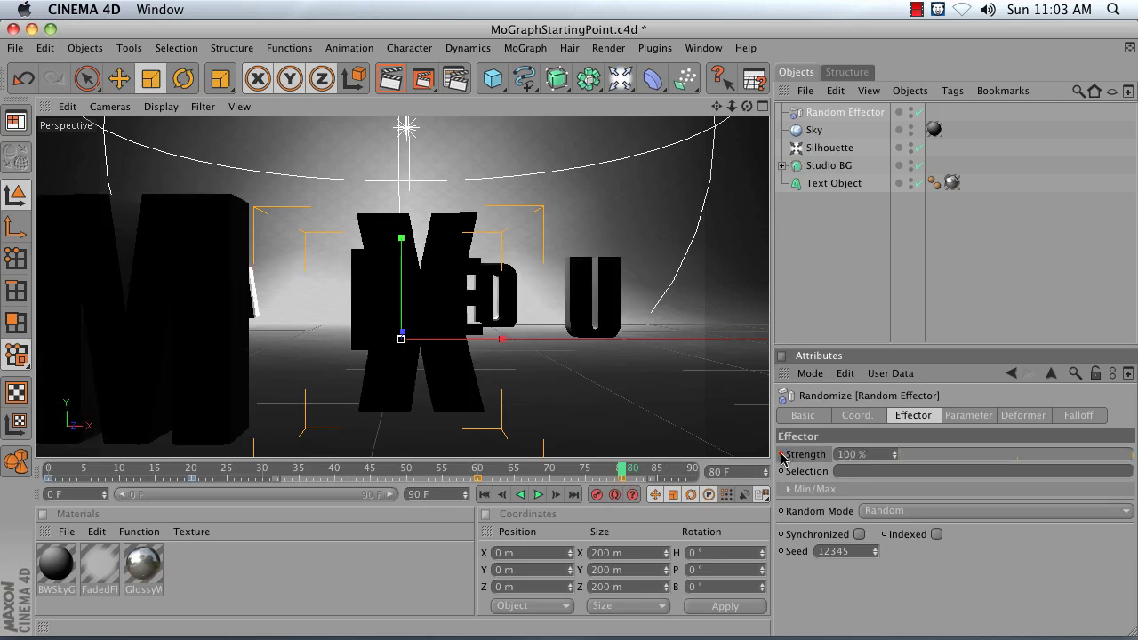
left_click(630, 447)
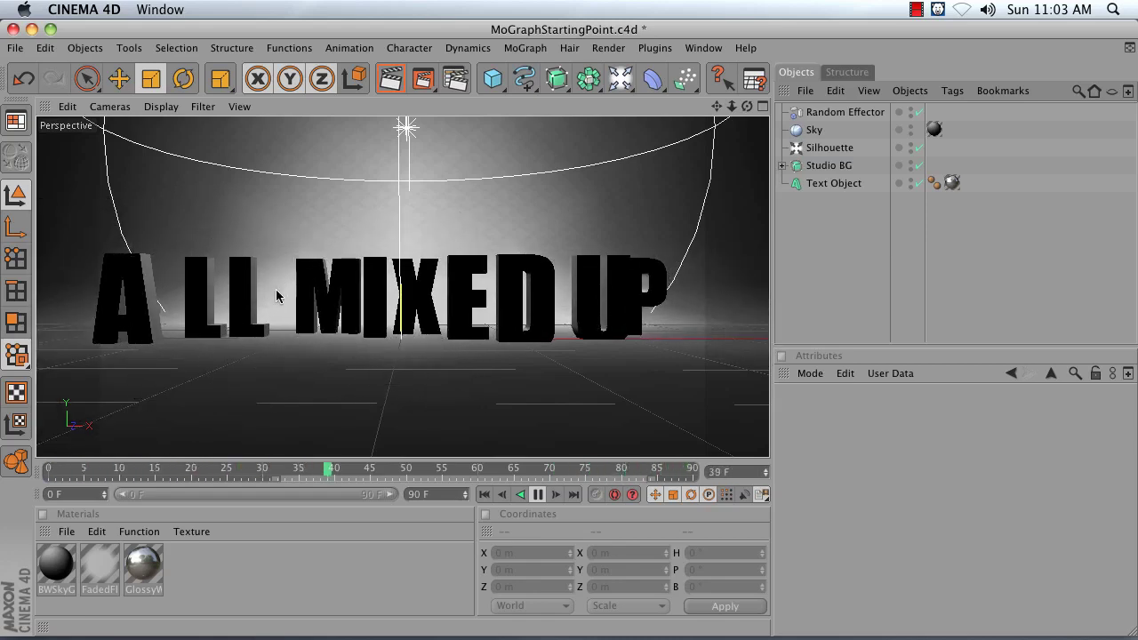
Pause playback and scrub the time slider back to the start
left_click(536, 495)
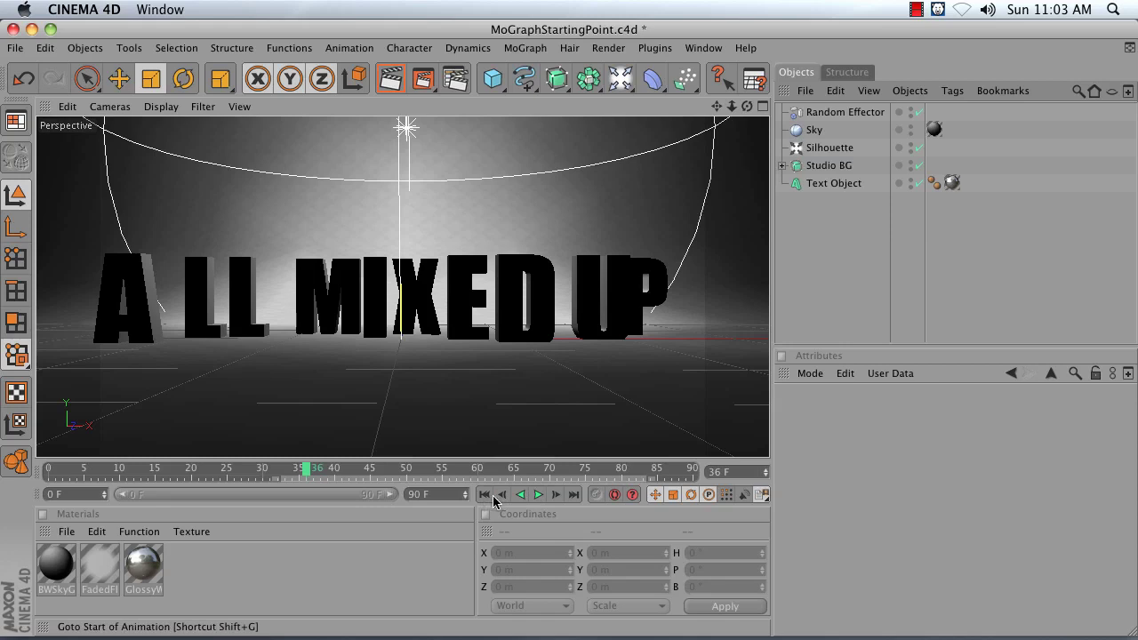
left_click_drag(306, 469, 0, 471)
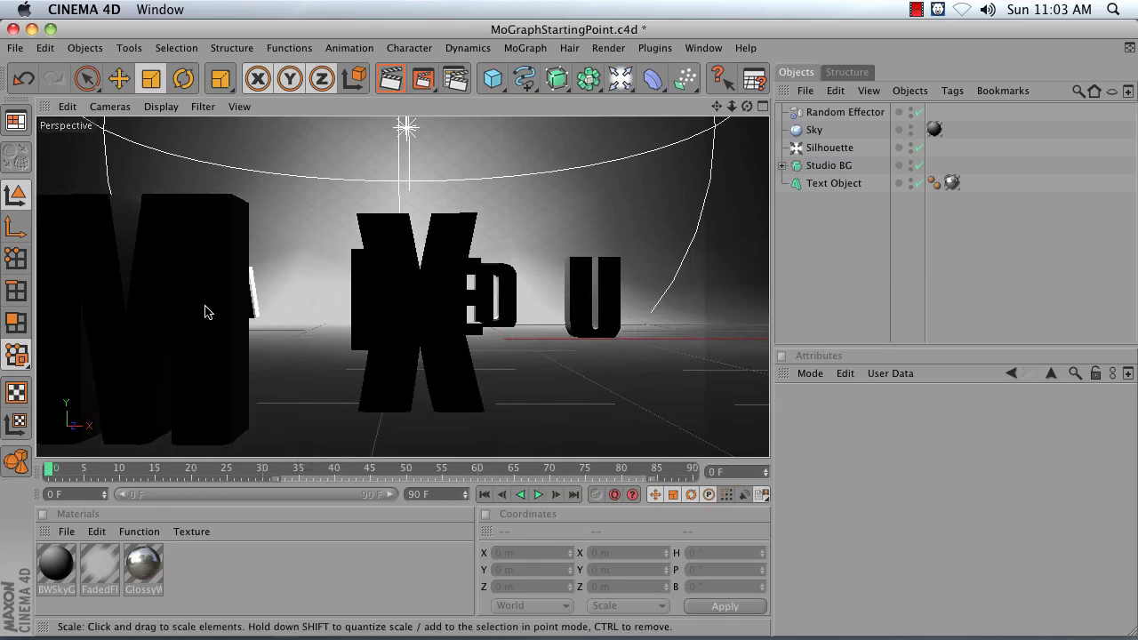
Switch to the Animation layout, clamp all four Random Effector Strength keys, and replay
left_click(12, 123)
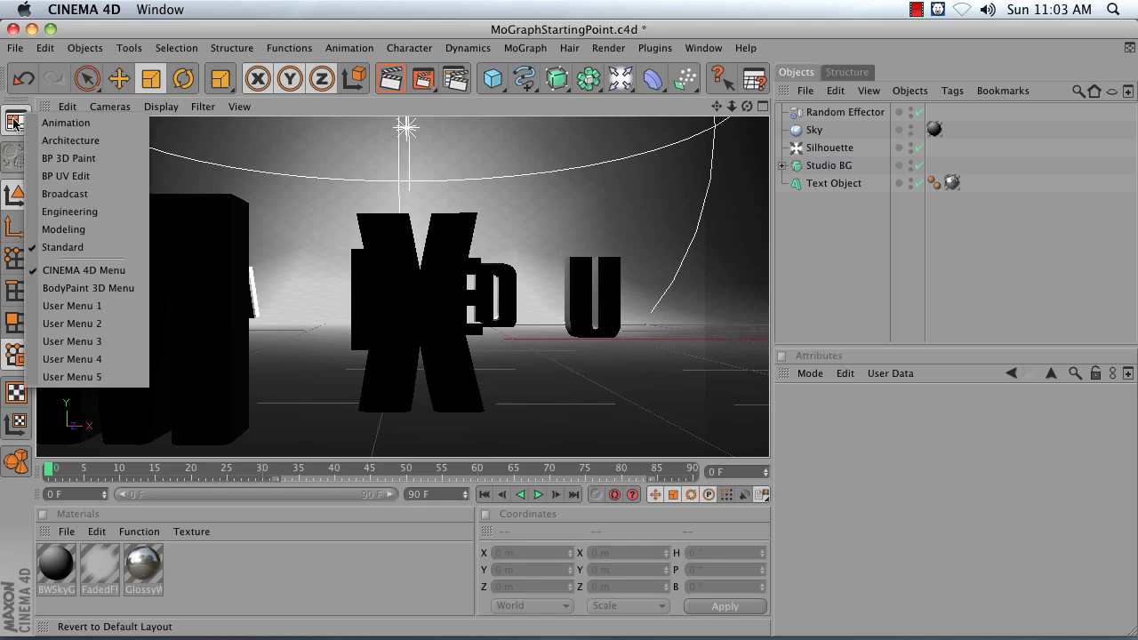
left_click(57, 124)
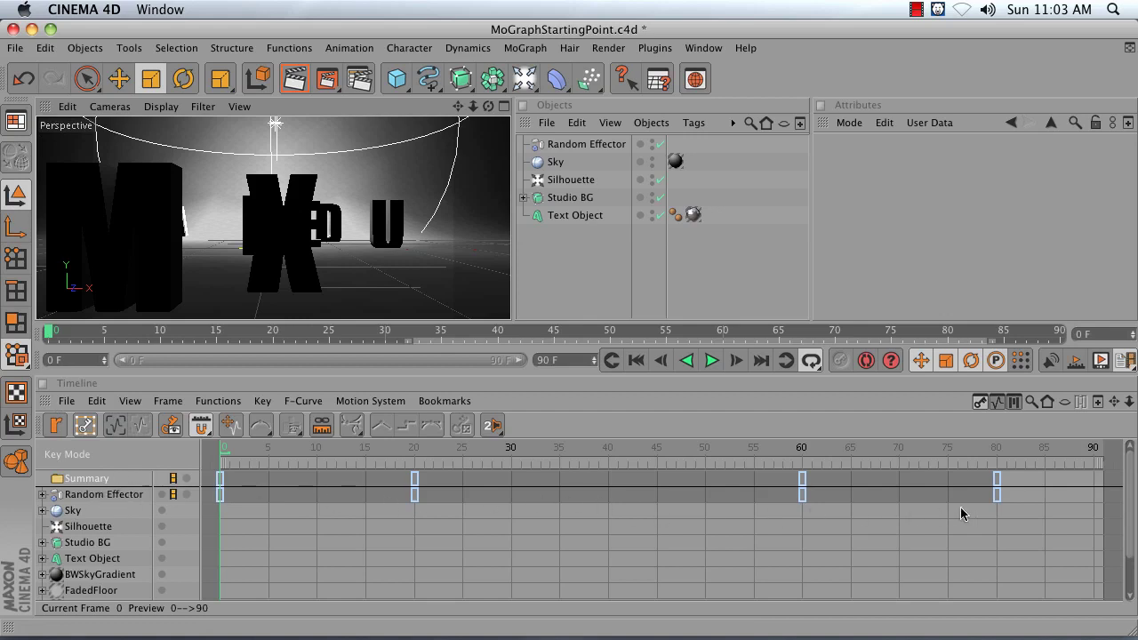
left_click_drag(1034, 496, 220, 508)
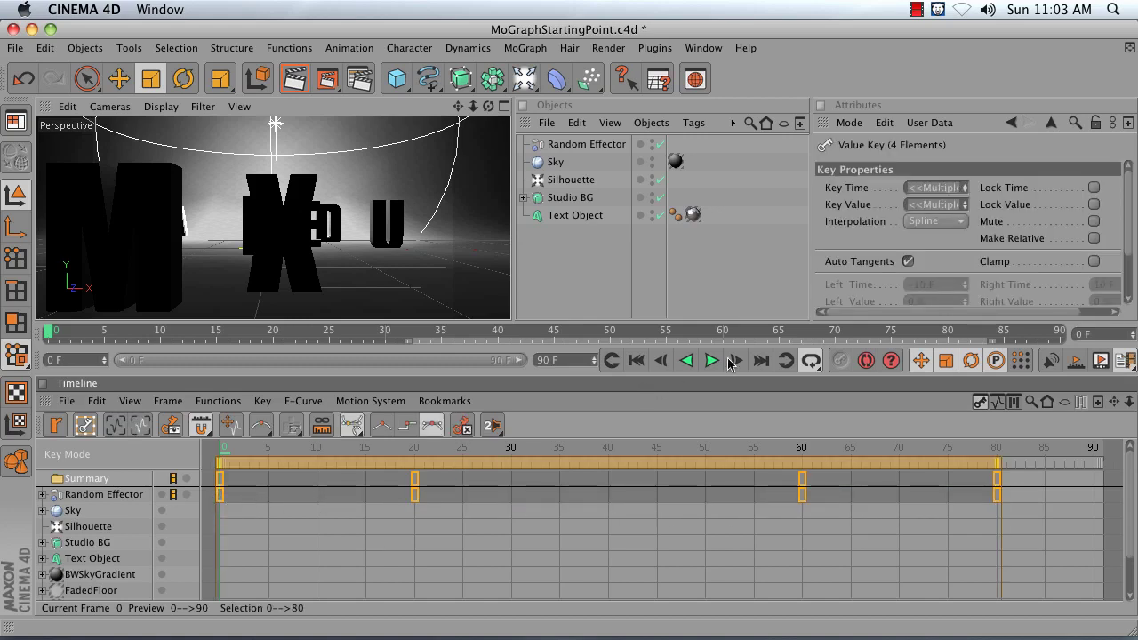
left_click(1093, 263)
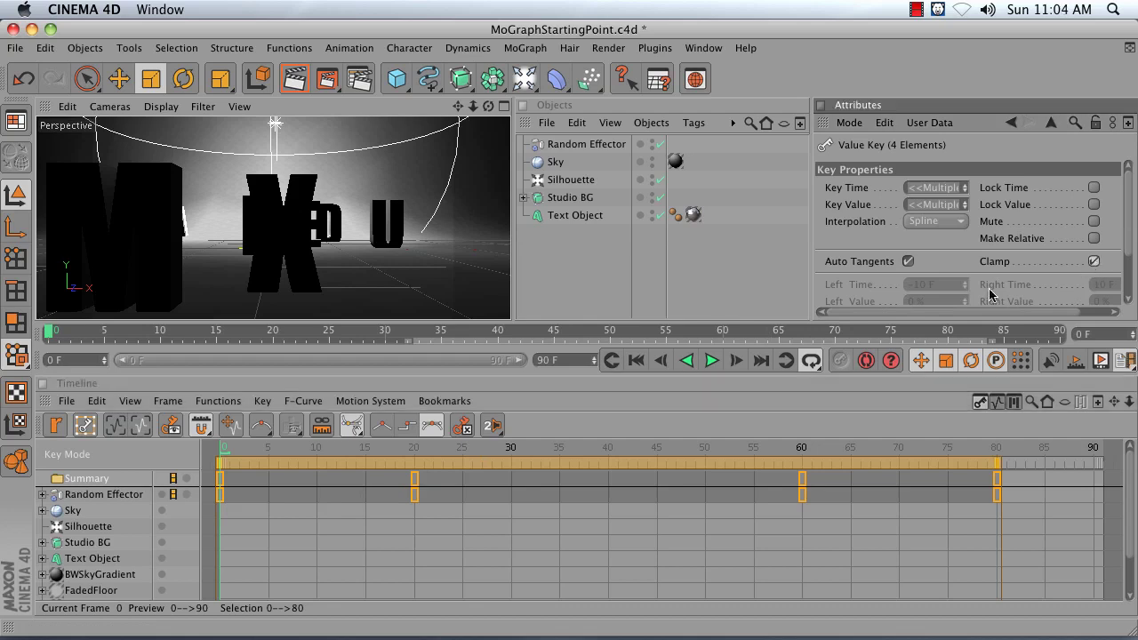
left_click(733, 362)
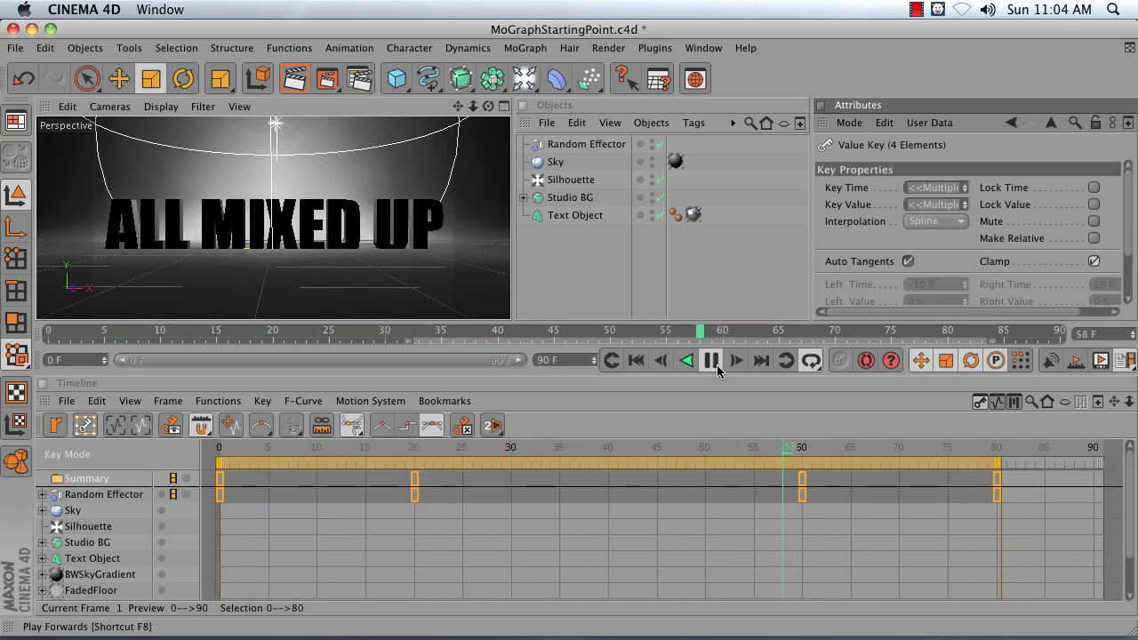
Stop playback at frame 0 and select the Text Object to show its Letters effectors
left_click(711, 360)
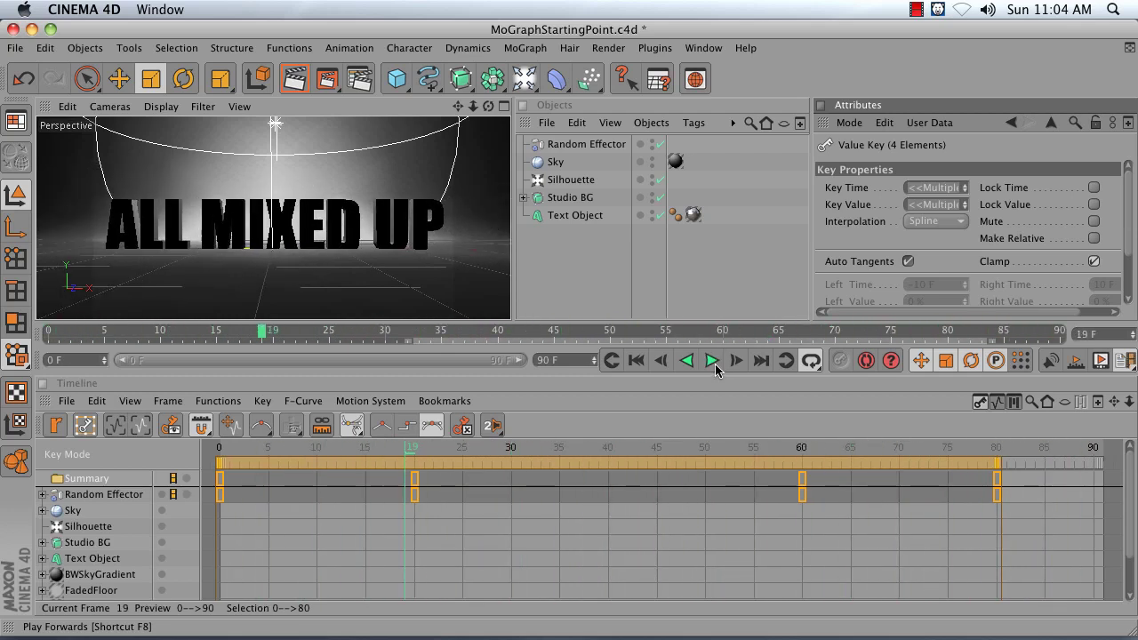
left_click(636, 360)
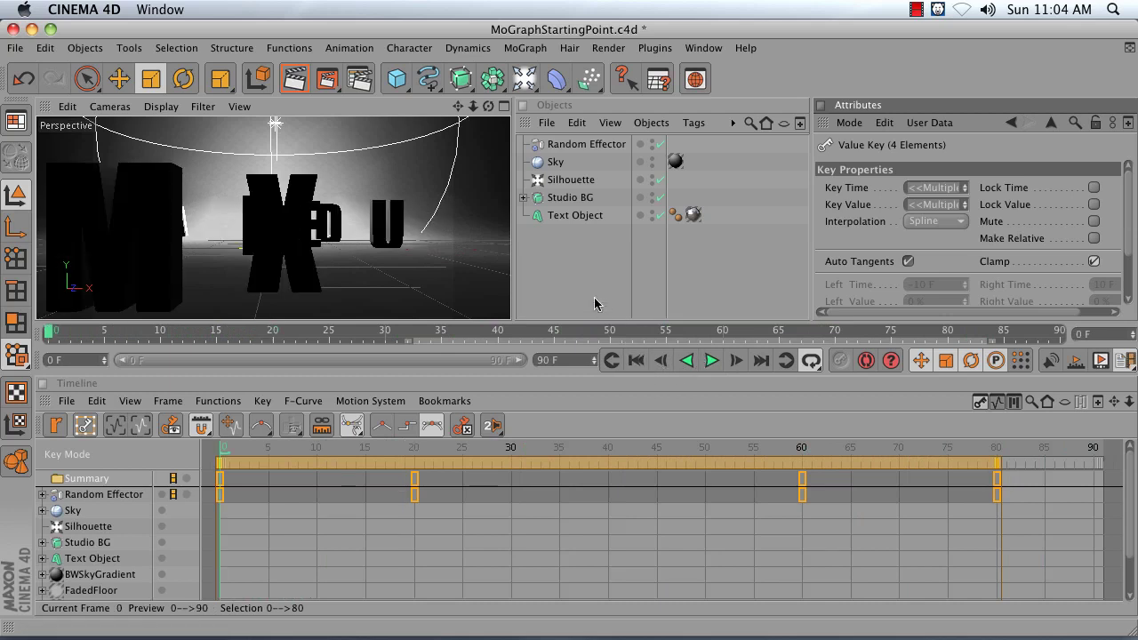
left_click(569, 217)
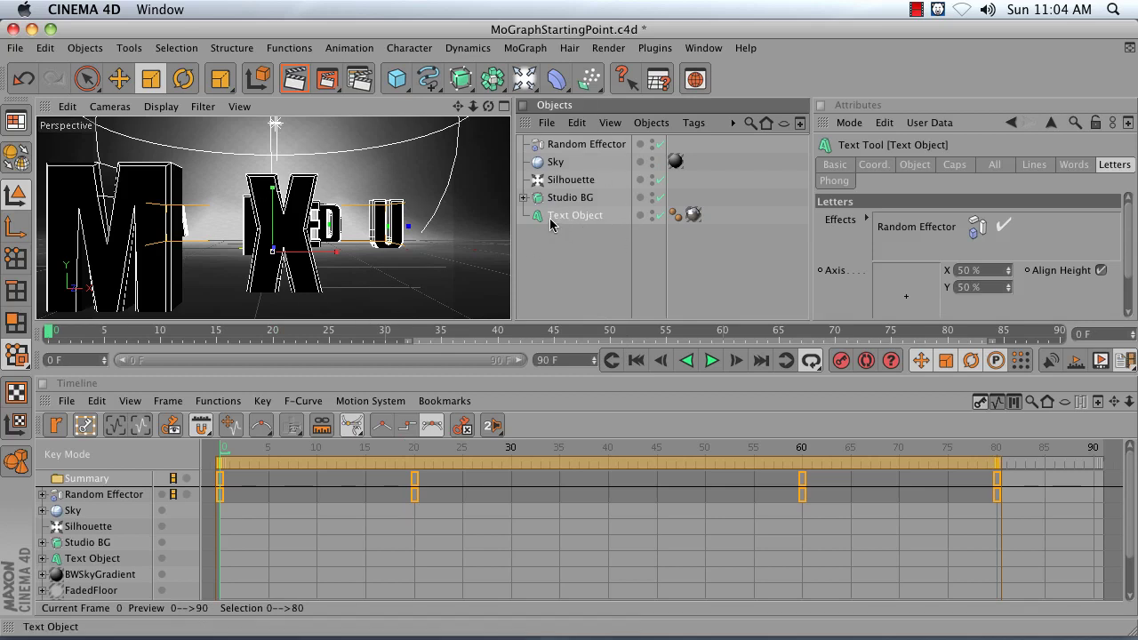
Add a Delay Effector to the text and set its Mode to Spring
left_click(525, 48)
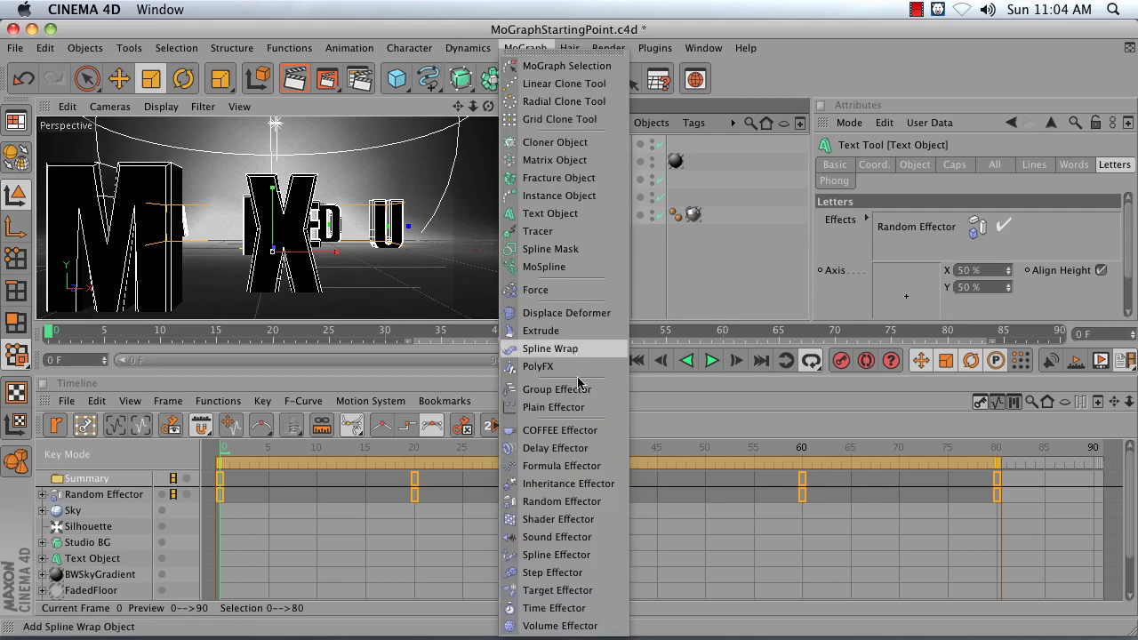
left_click(572, 449)
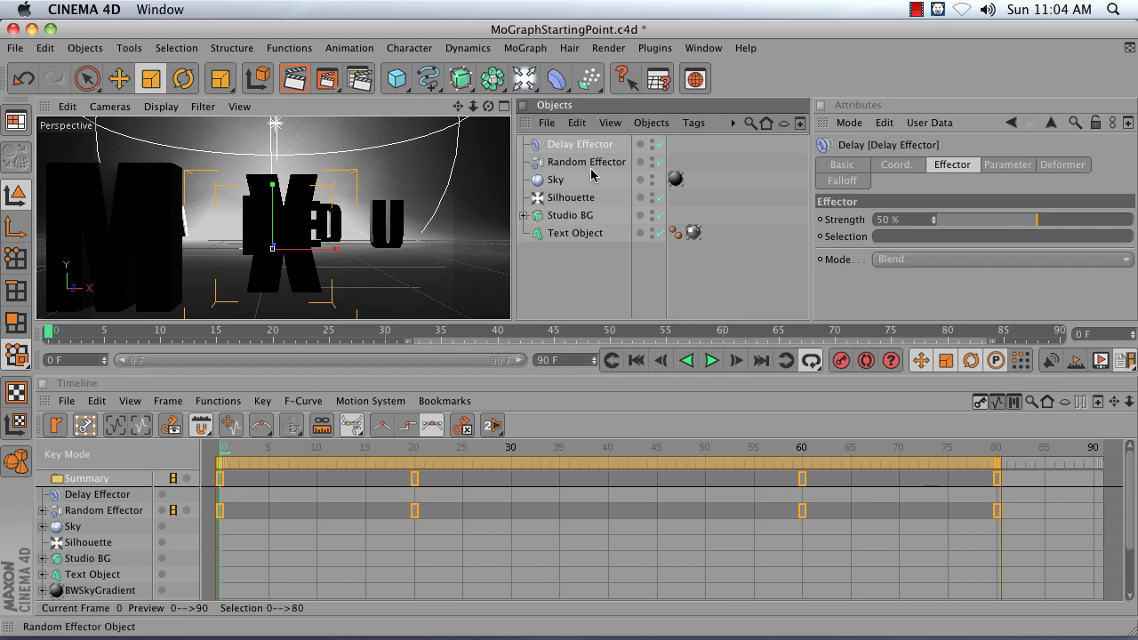
left_click(890, 262)
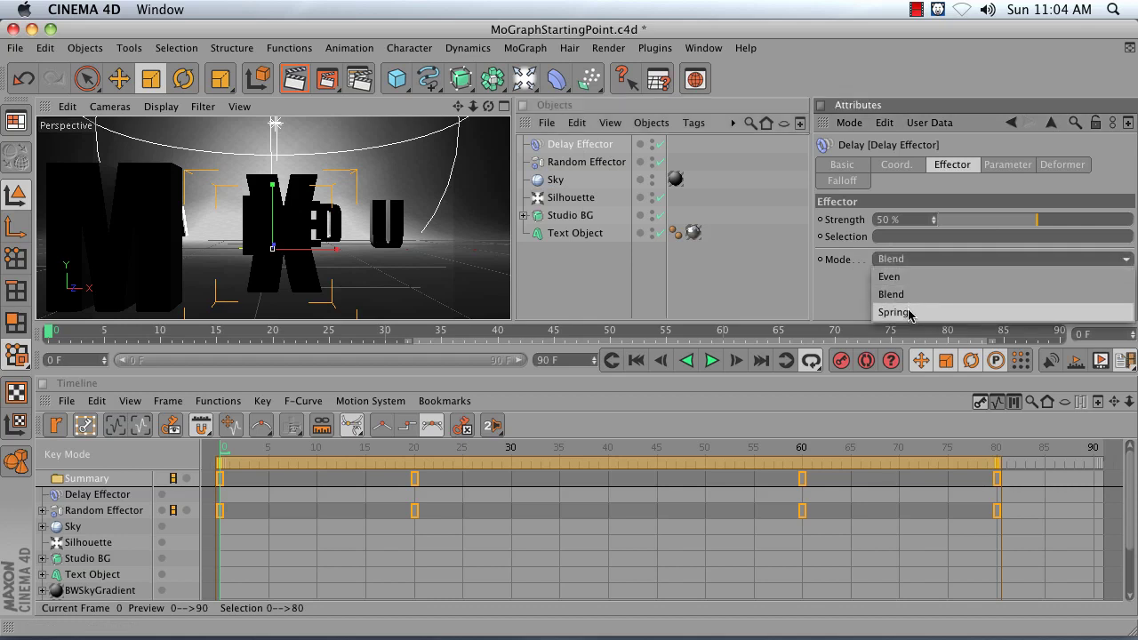
left_click(892, 312)
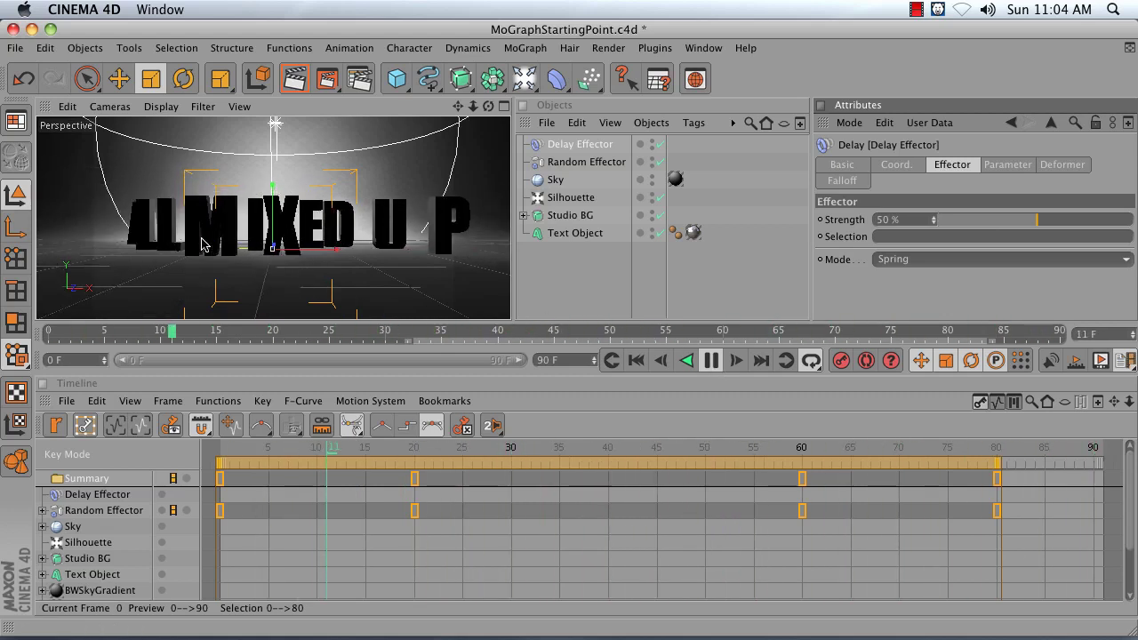
Try Delay Effector Strength values of 75%, 85% and 100%, settling on 90%
left_click(897, 219)
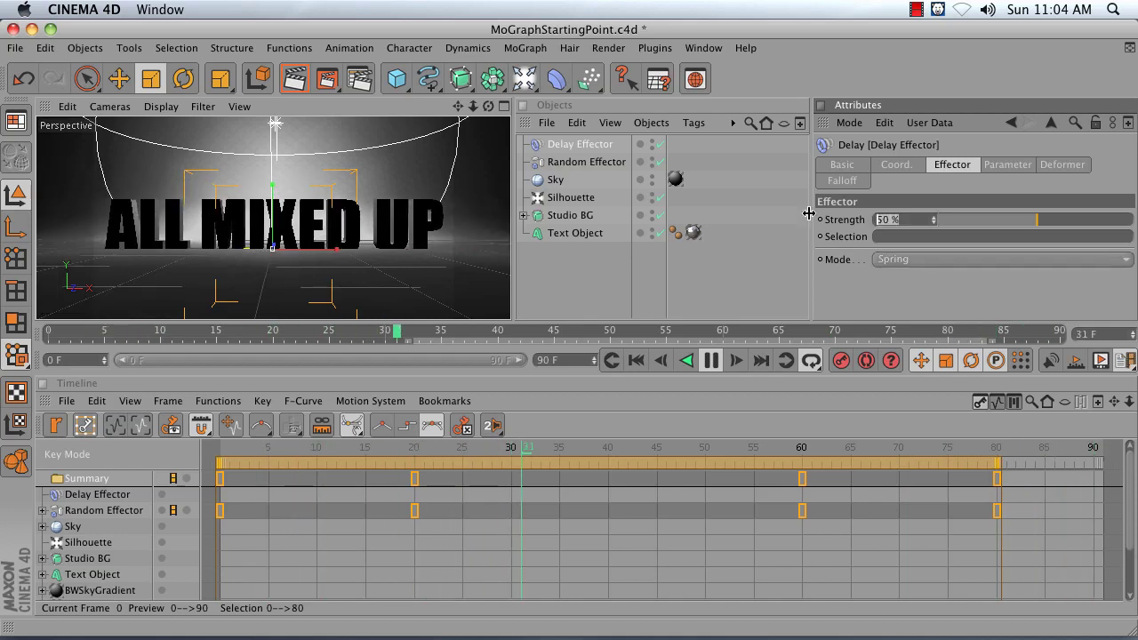
type("75")
key("Return")
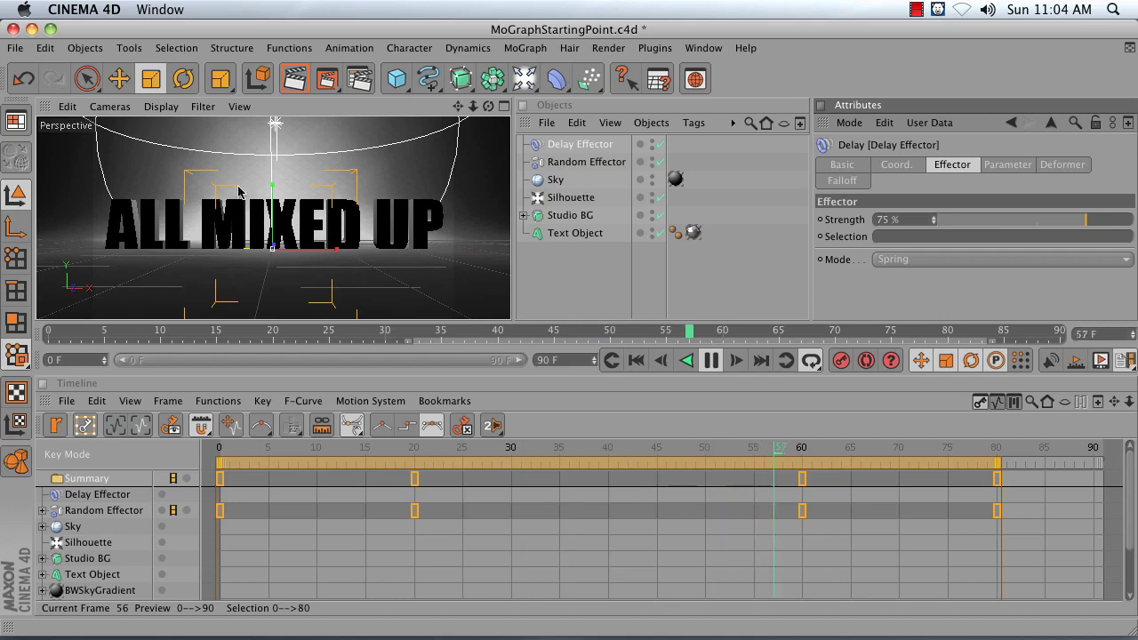
left_click(914, 221)
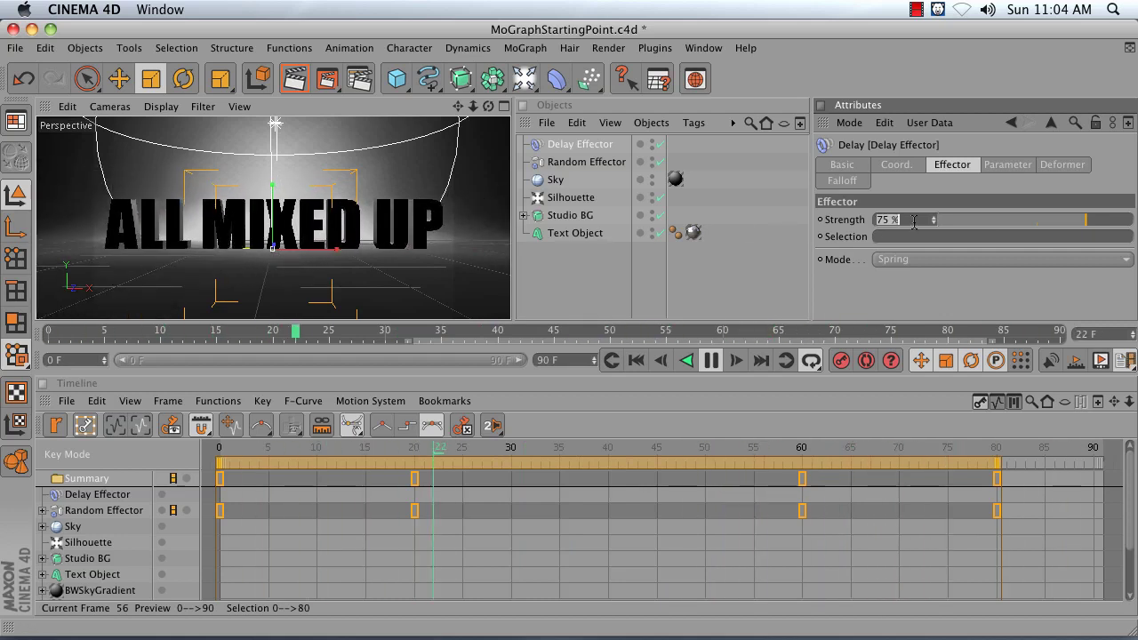
type("85")
key("Return")
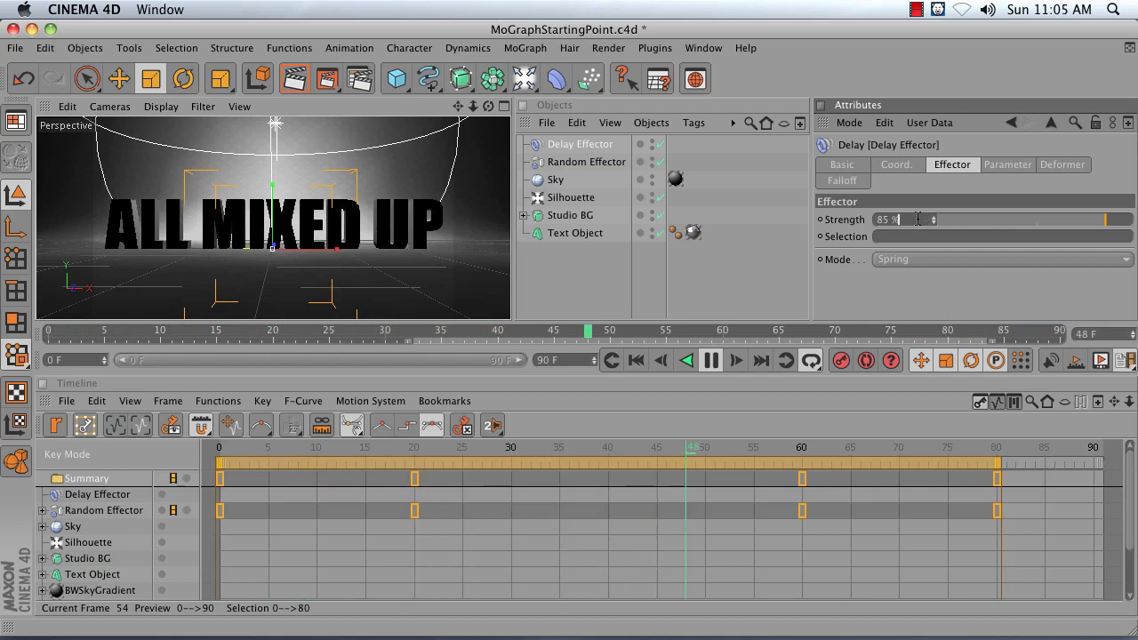
type("100")
key("Return")
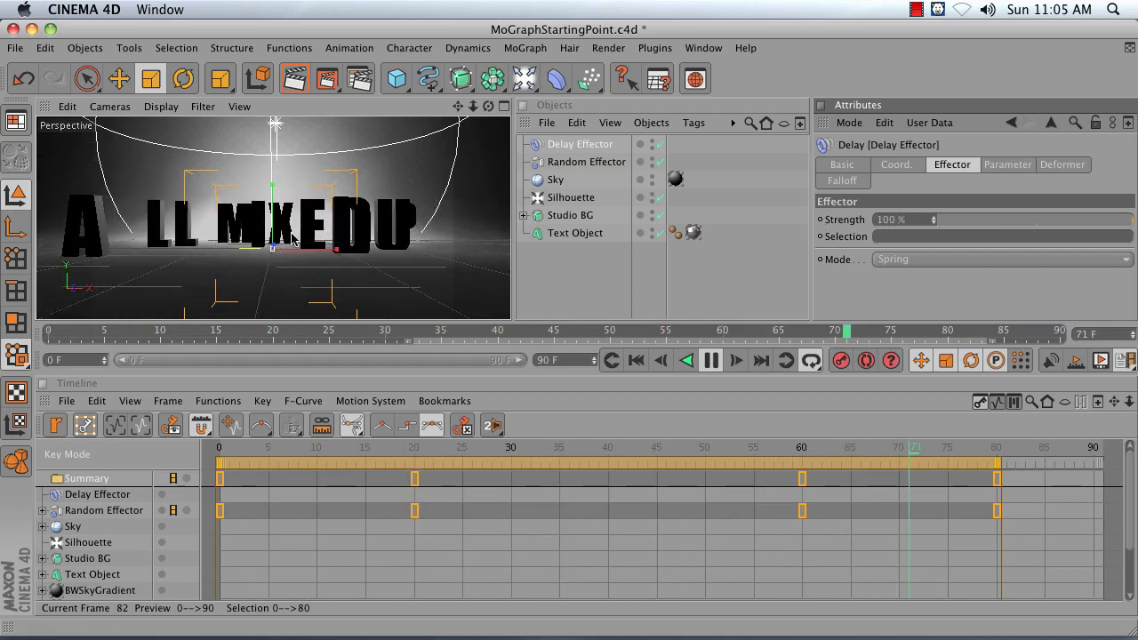
left_click(908, 222)
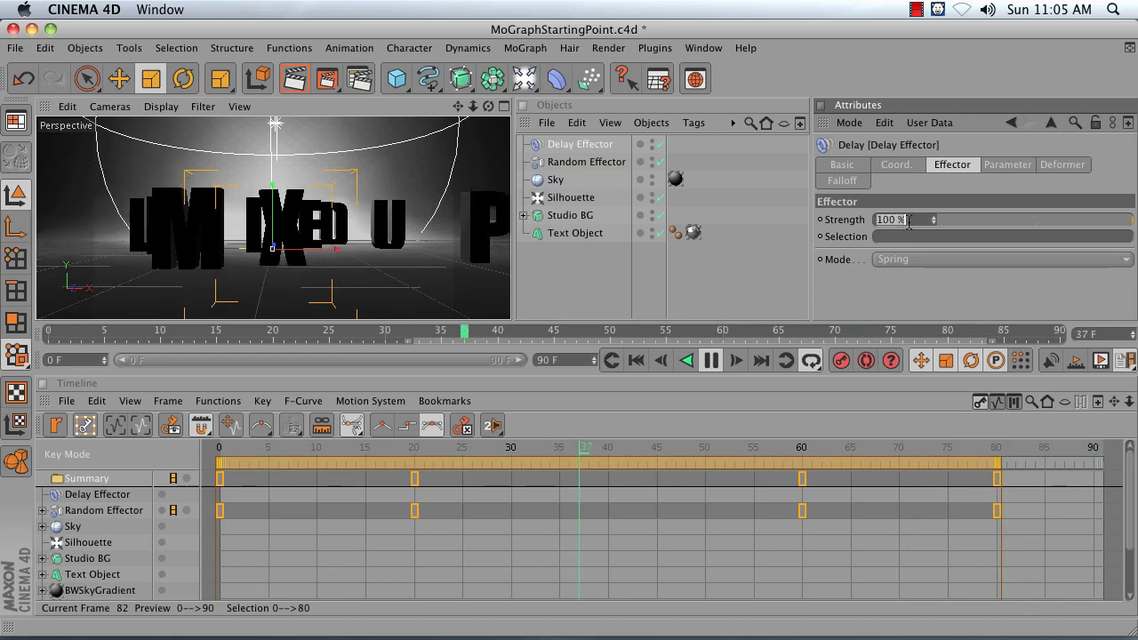
type("90")
key("Return")
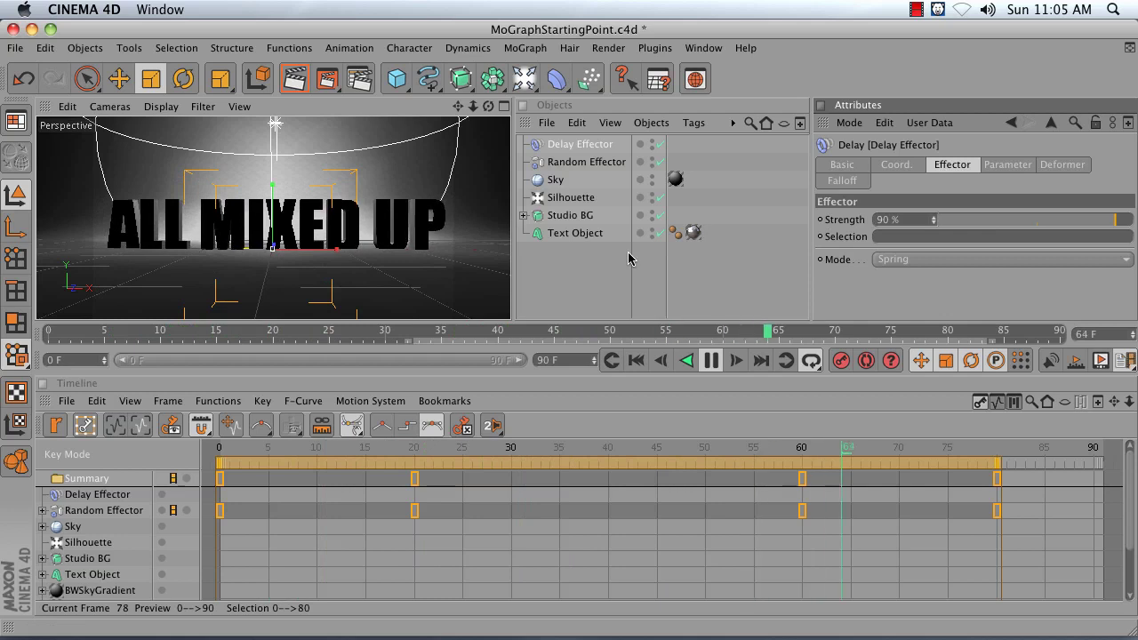
With the Delay Effector deselected, stop playback, rewind to frame 0, and scrub through the spring settling
left_click(574, 266)
left_click(708, 361)
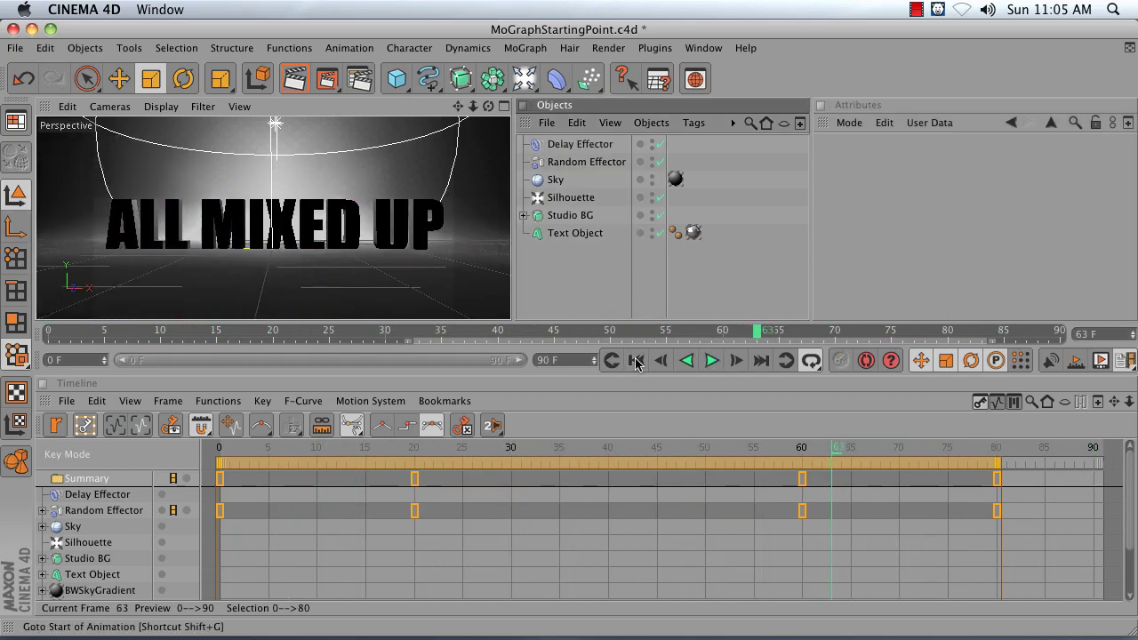
left_click(637, 361)
mouse_move(245, 454)
left_mouse_down()
mouse_move(965, 452)
mouse_move(220, 453)
left_mouse_up()
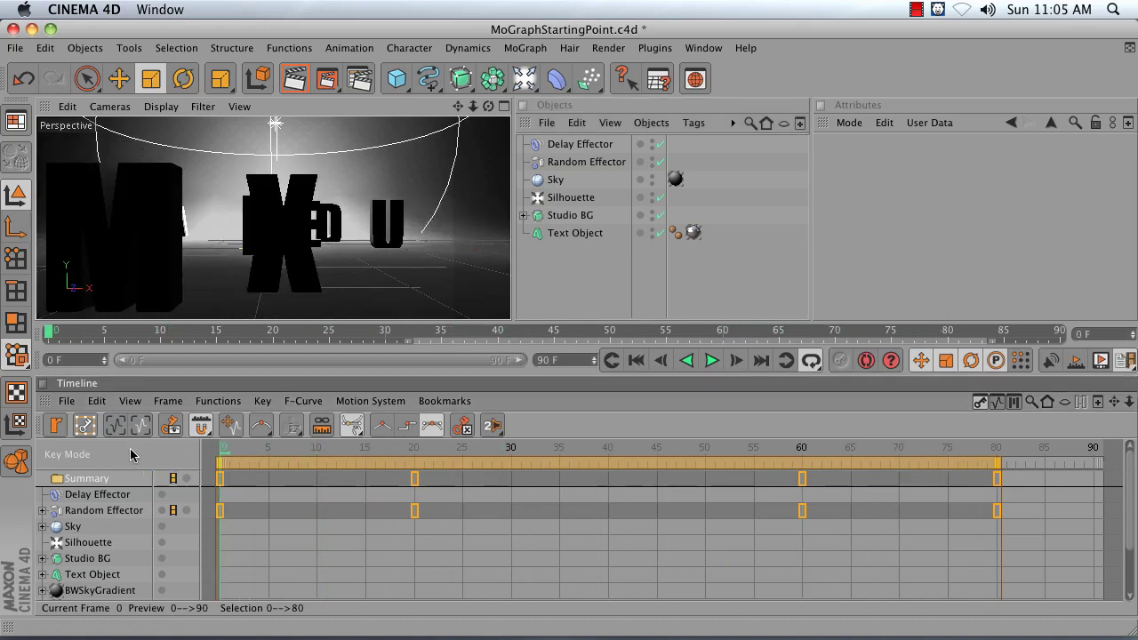